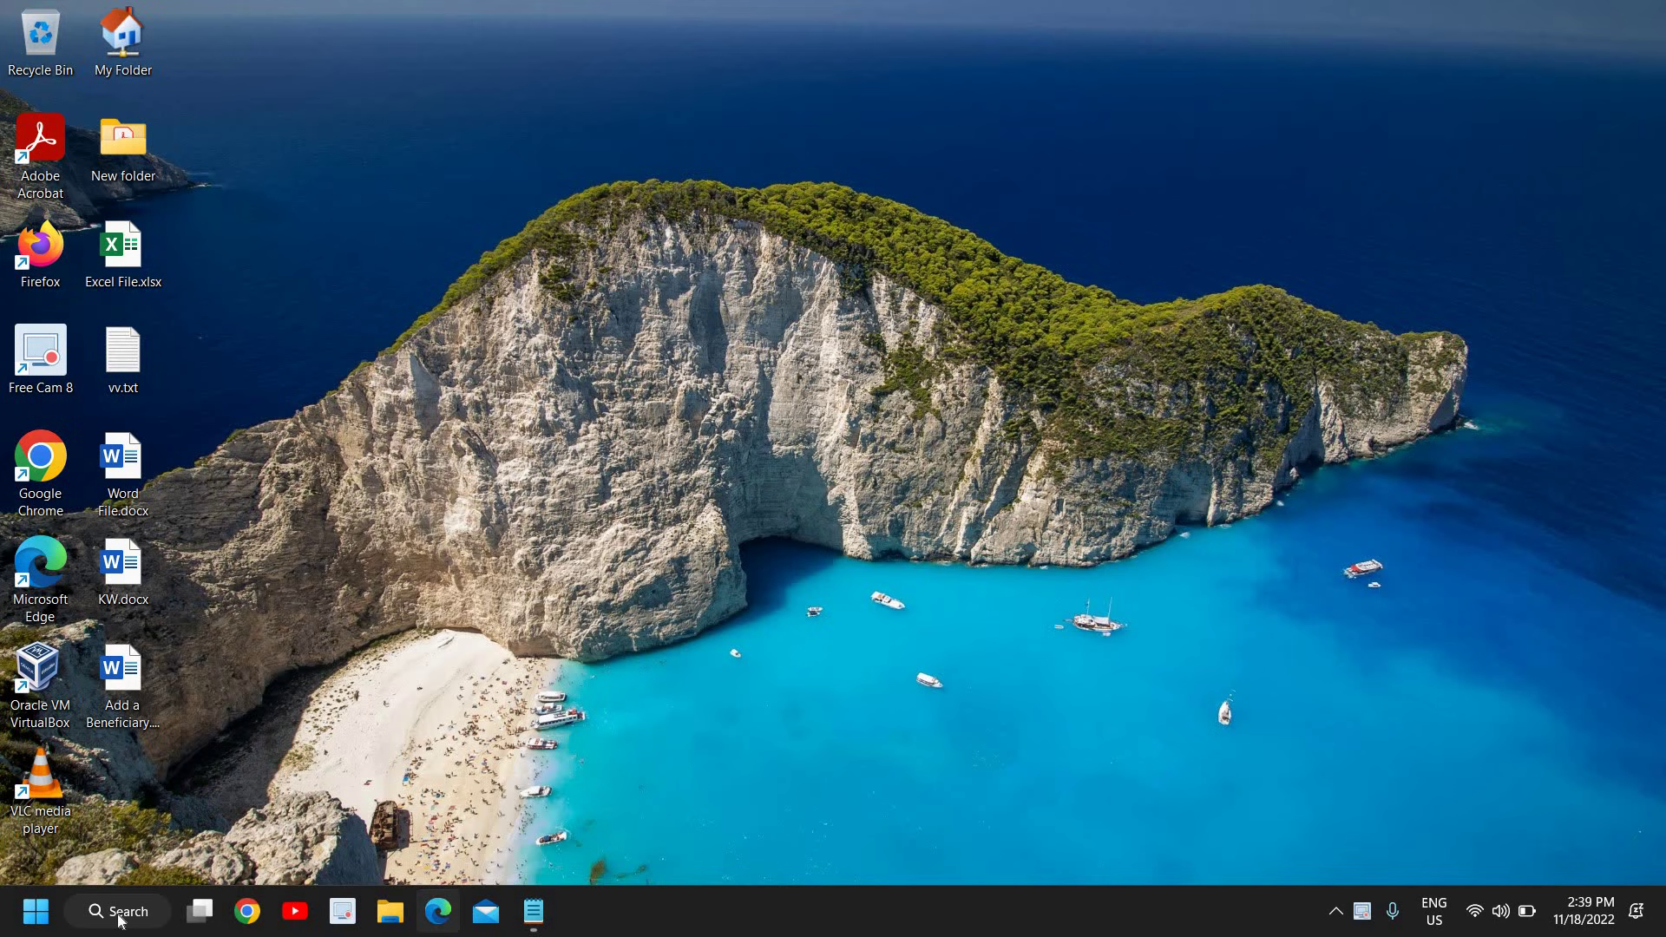
# Step: Run ncpa.cpl from the Run dialog to open Network Connections
pyautogui.rightClick(32, 913)
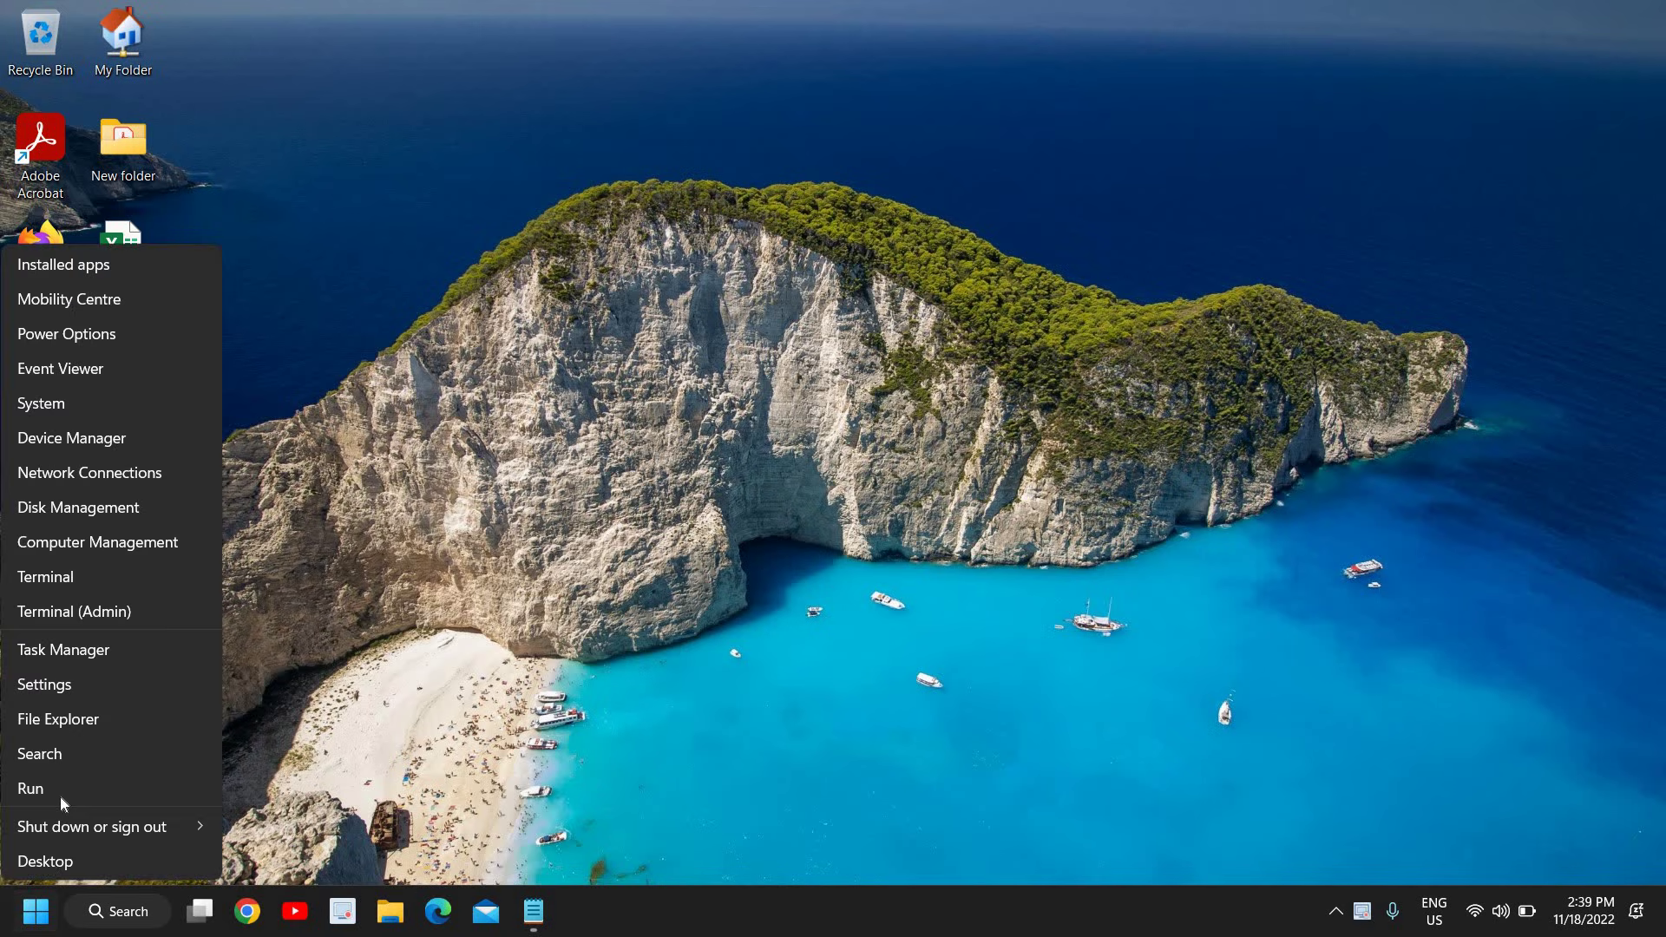
pyautogui.click(60, 792)
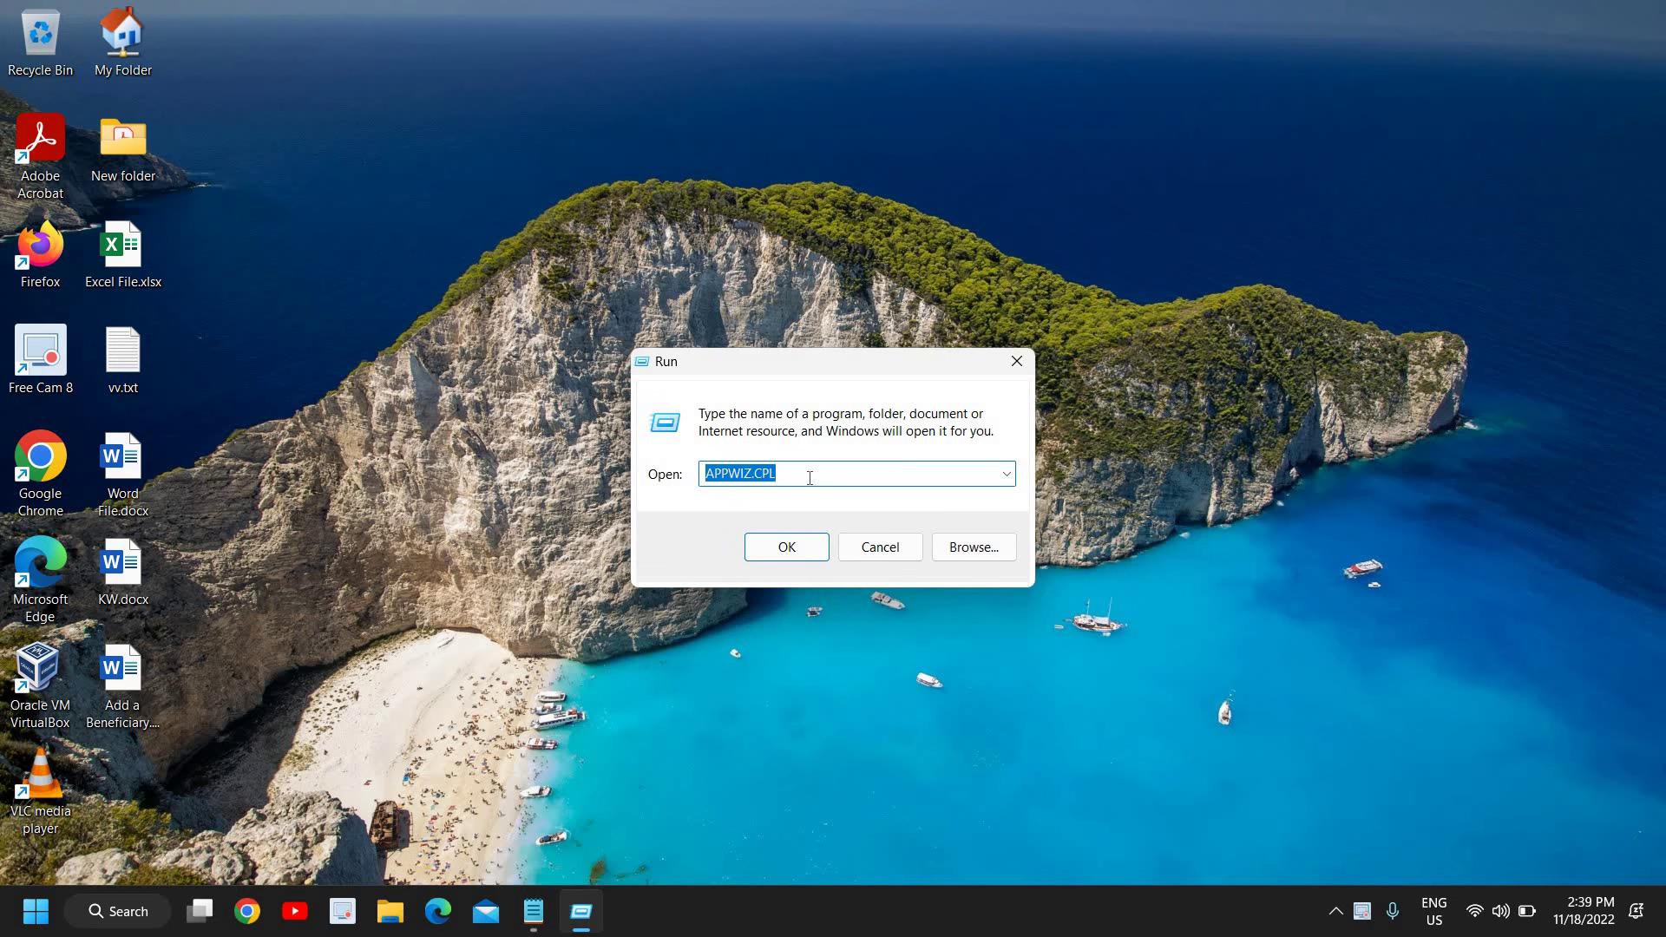
pyautogui.write('n')
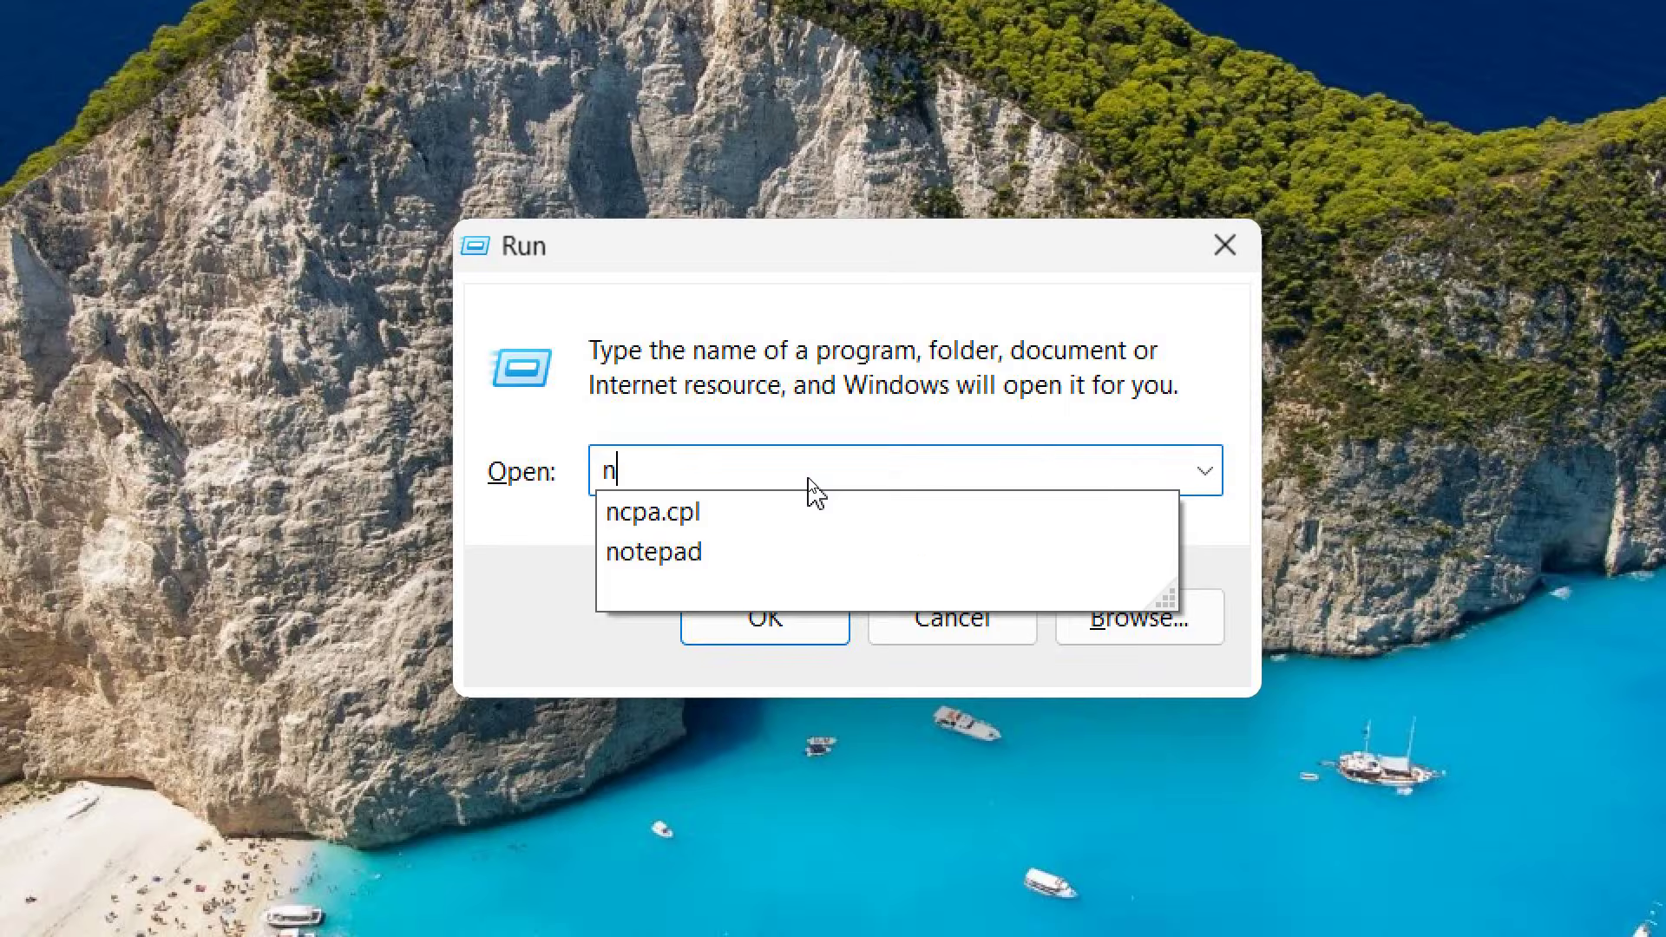
pyautogui.write('pa')
pyautogui.press('BackSpace')
pyautogui.press('BackSpace')
pyautogui.press('BackSpace')
pyautogui.write('nc')
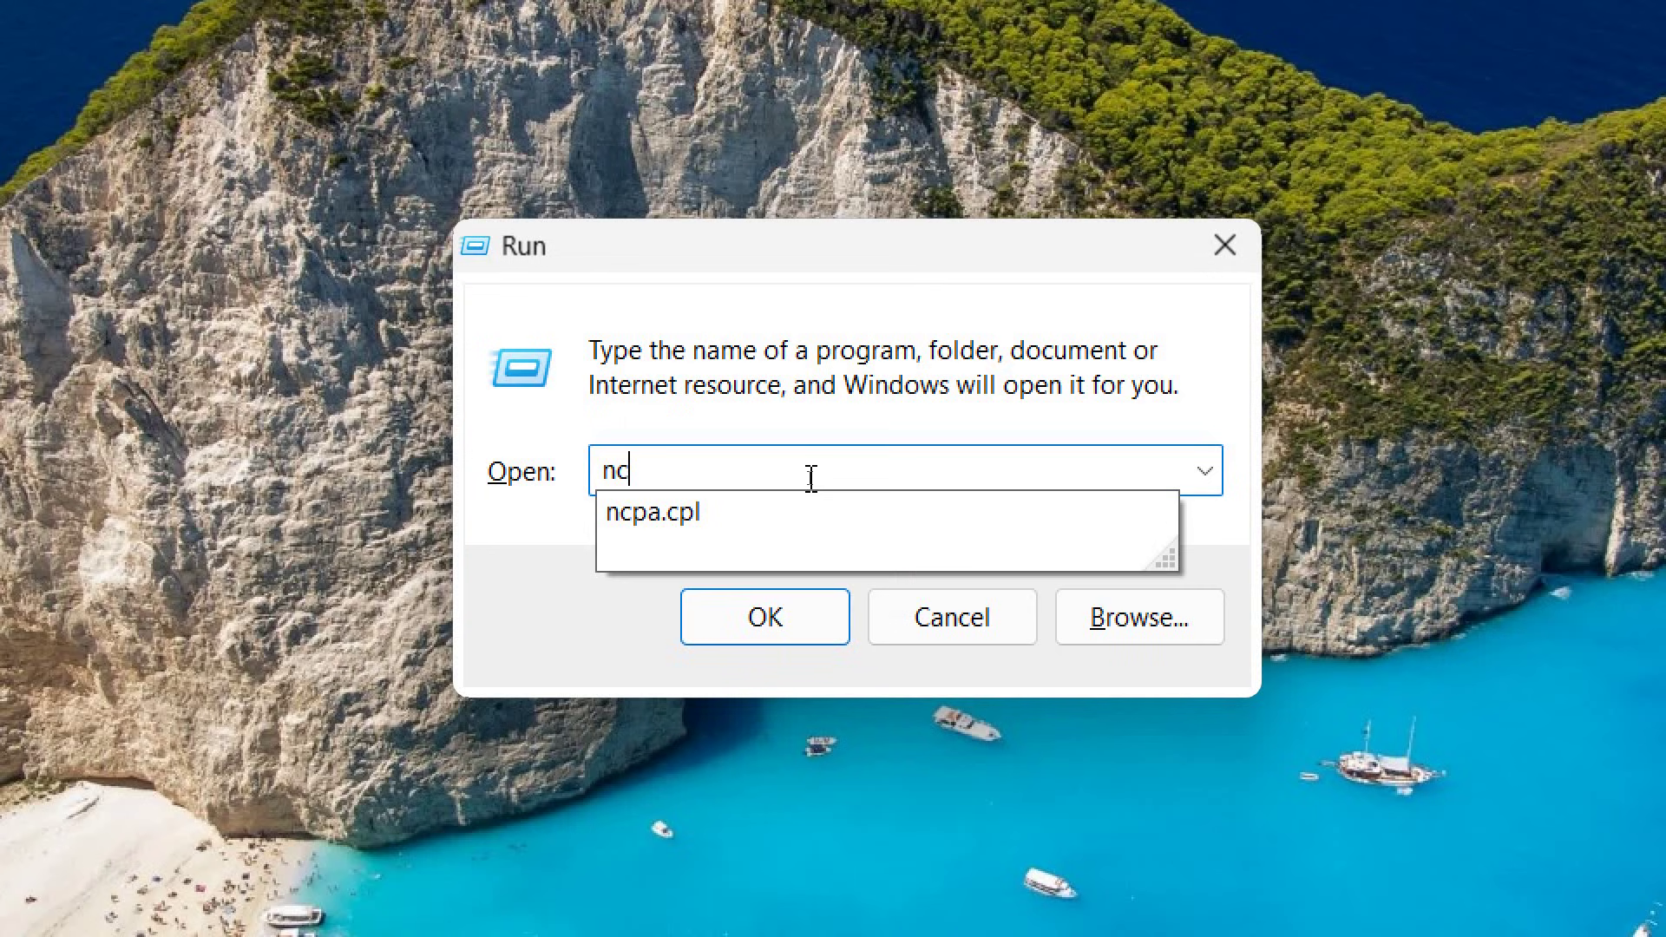
pyautogui.write('pa.cpl')
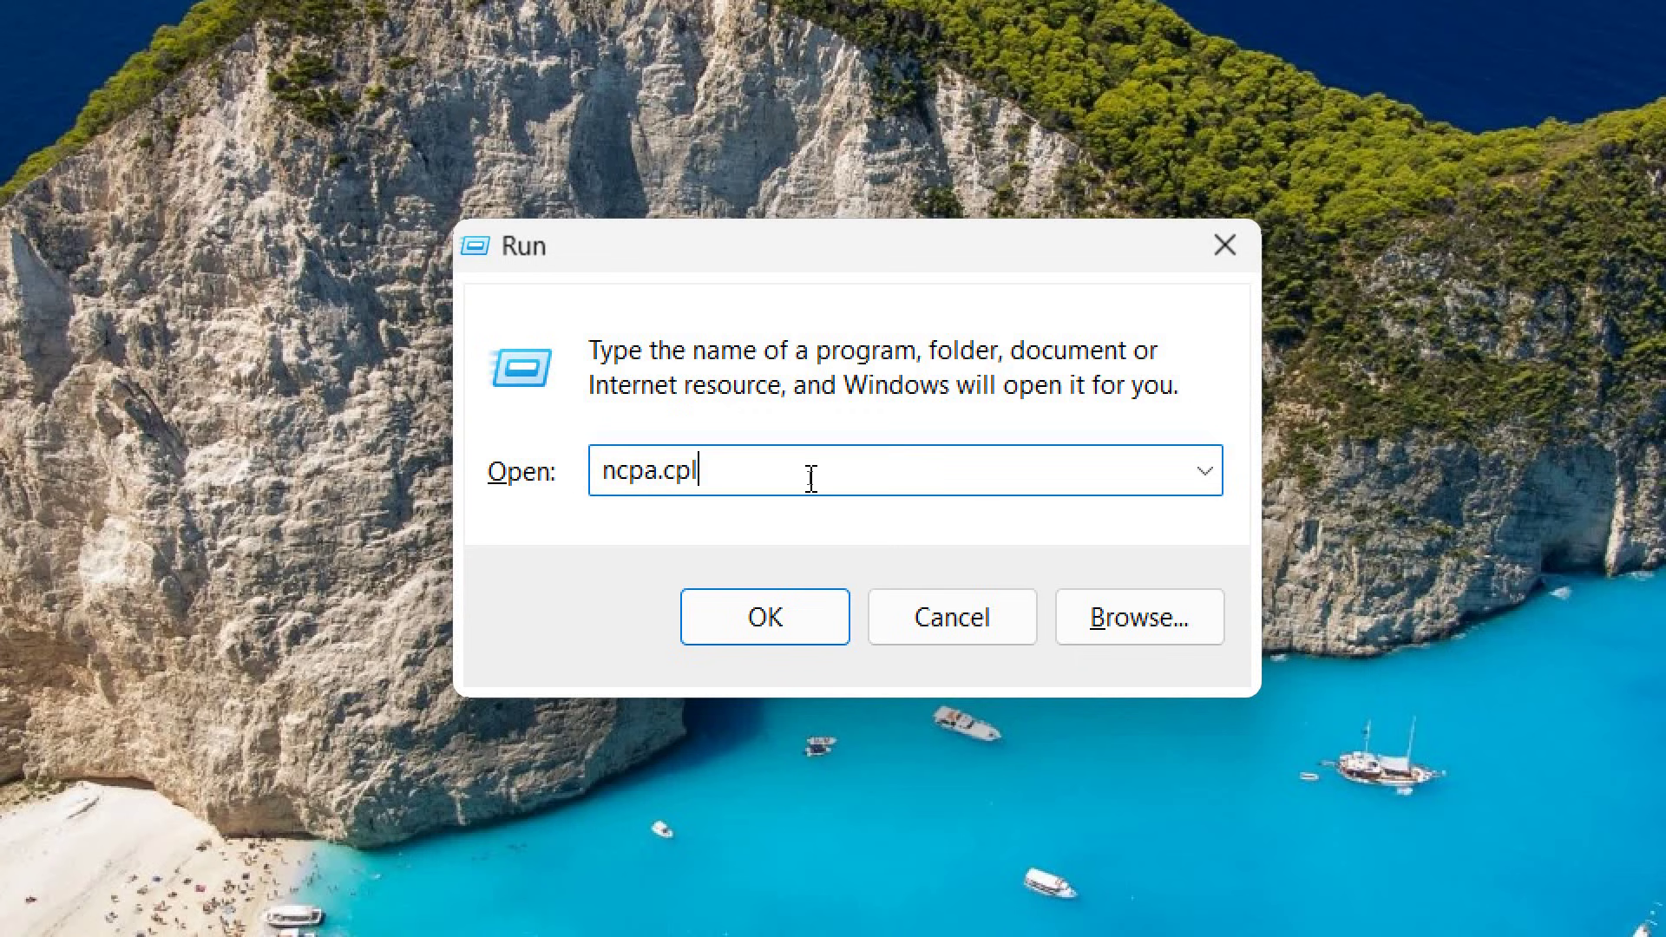
pyautogui.click(784, 626)
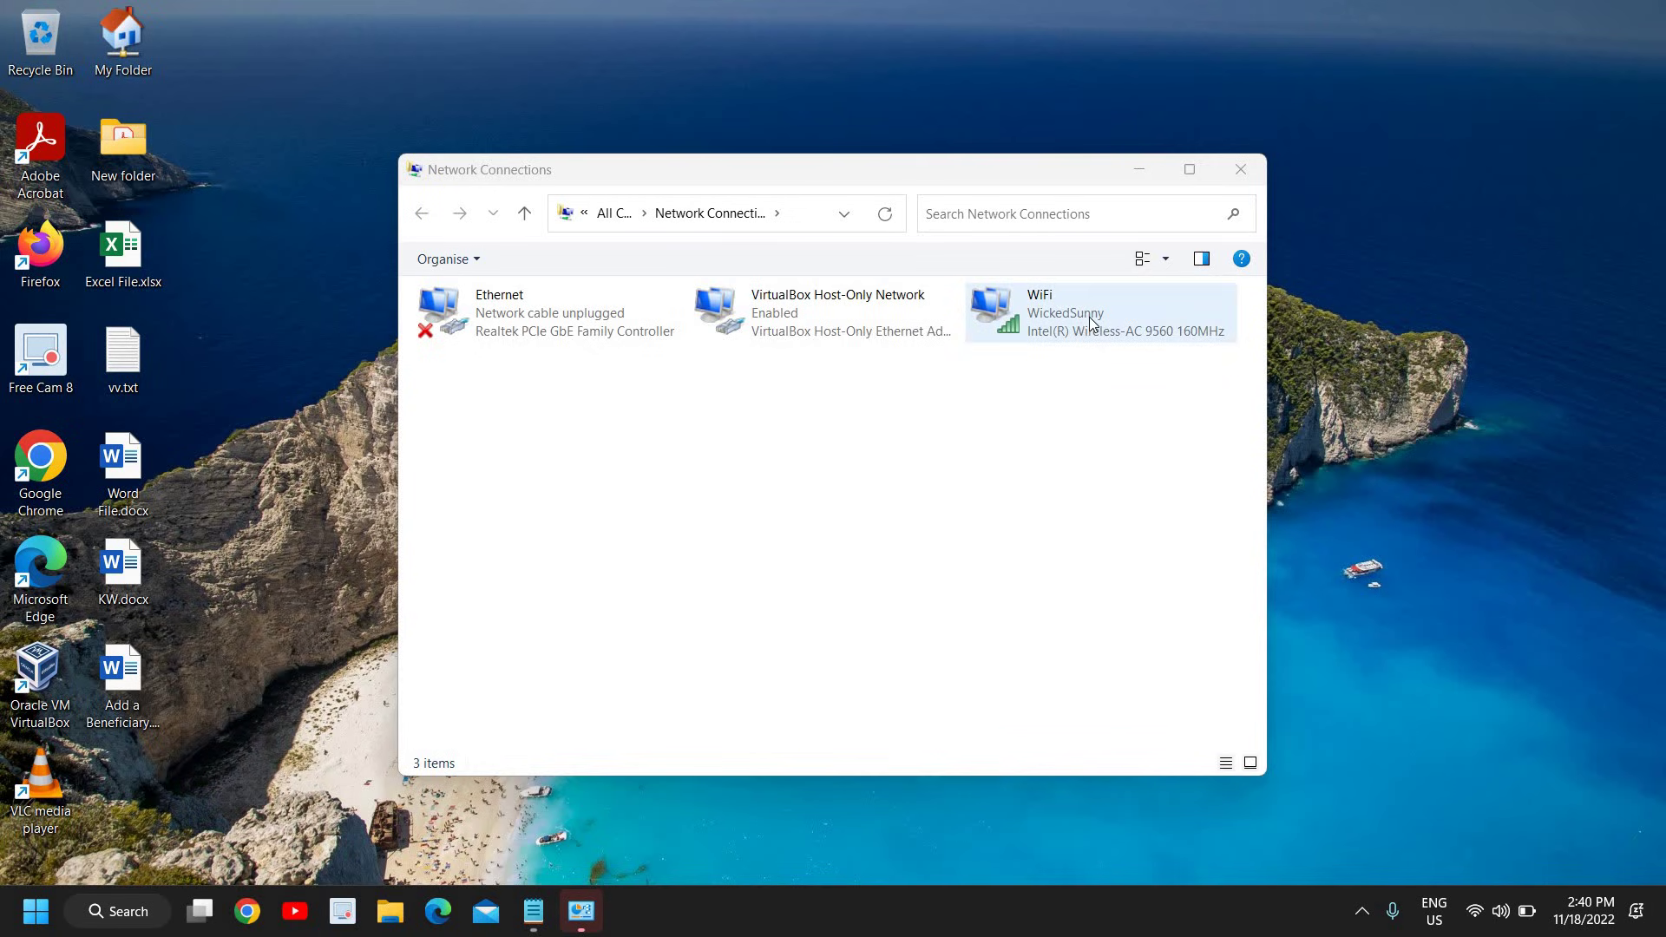
# Step: Select the WiFi adapter and bring up its context menu
pyautogui.click(1059, 320)
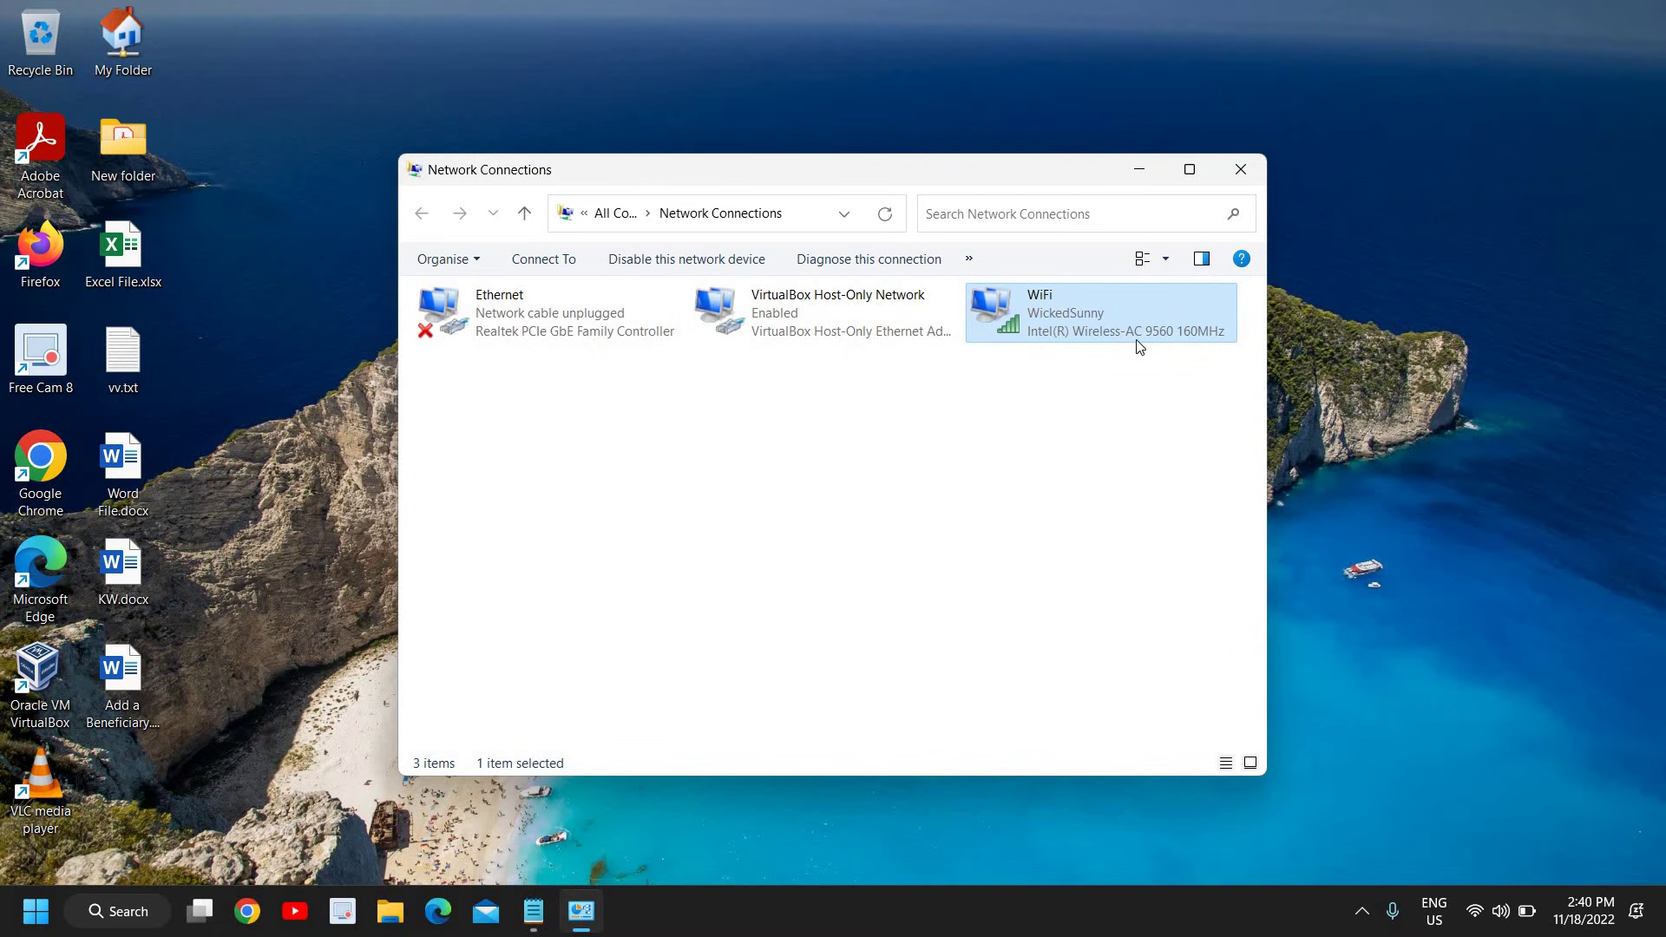
pyautogui.rightClick(1039, 328)
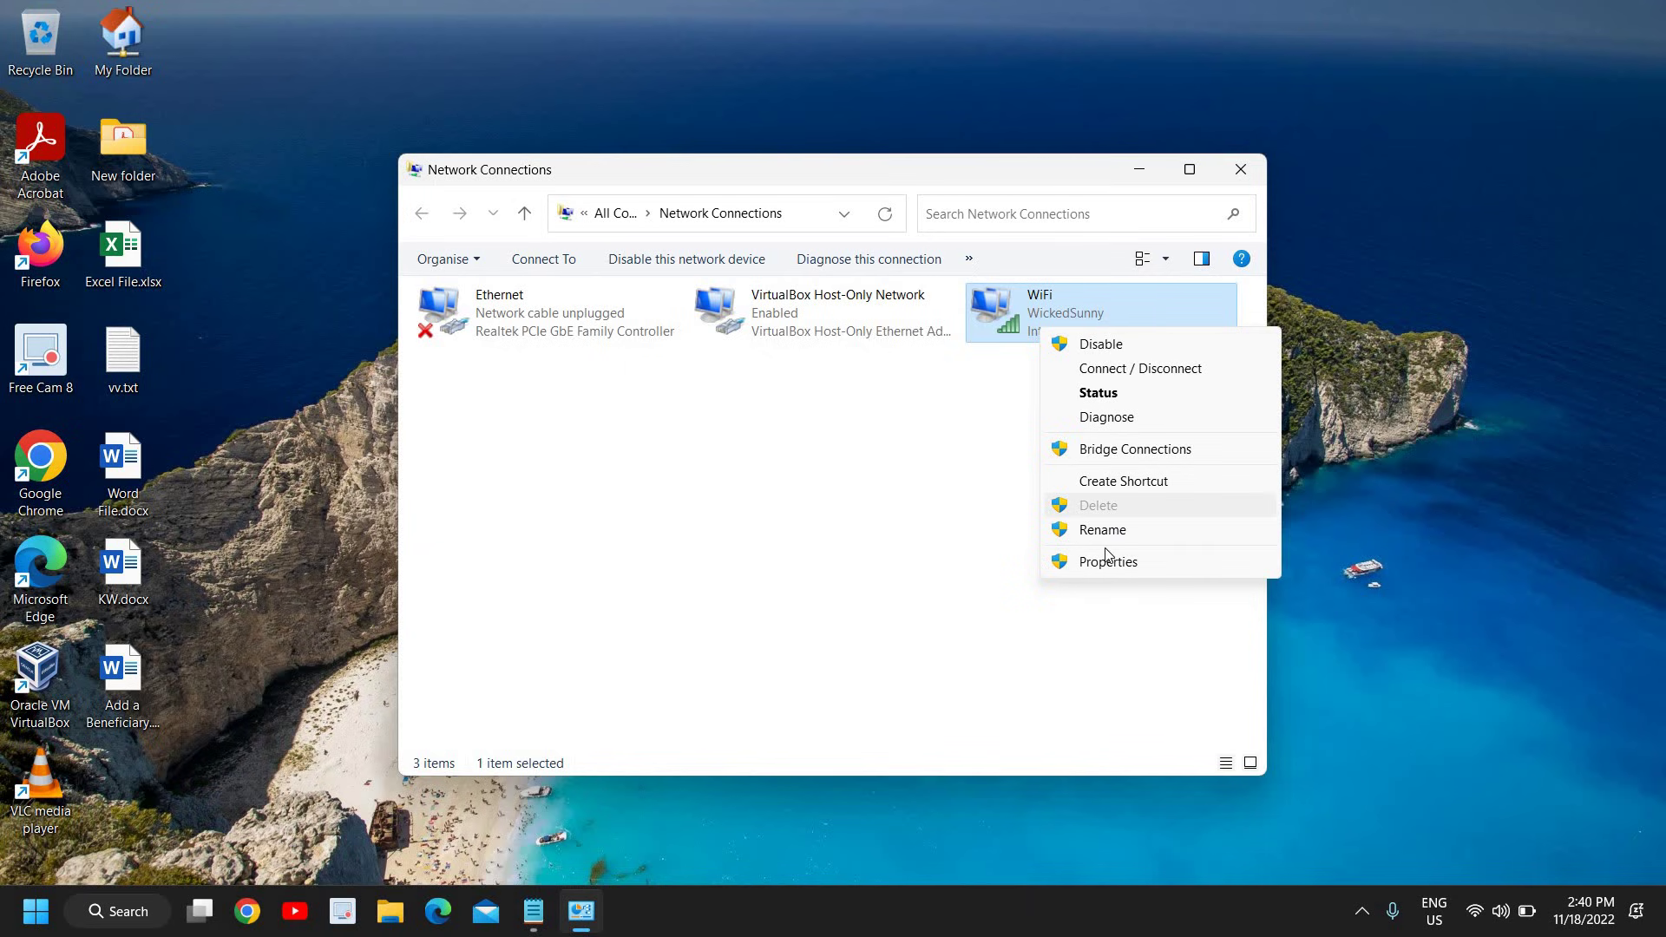
# Step: Open the WiFi connection's Internet Protocol Version 4 (TCP/IPv4) properties
pyautogui.click(1125, 571)
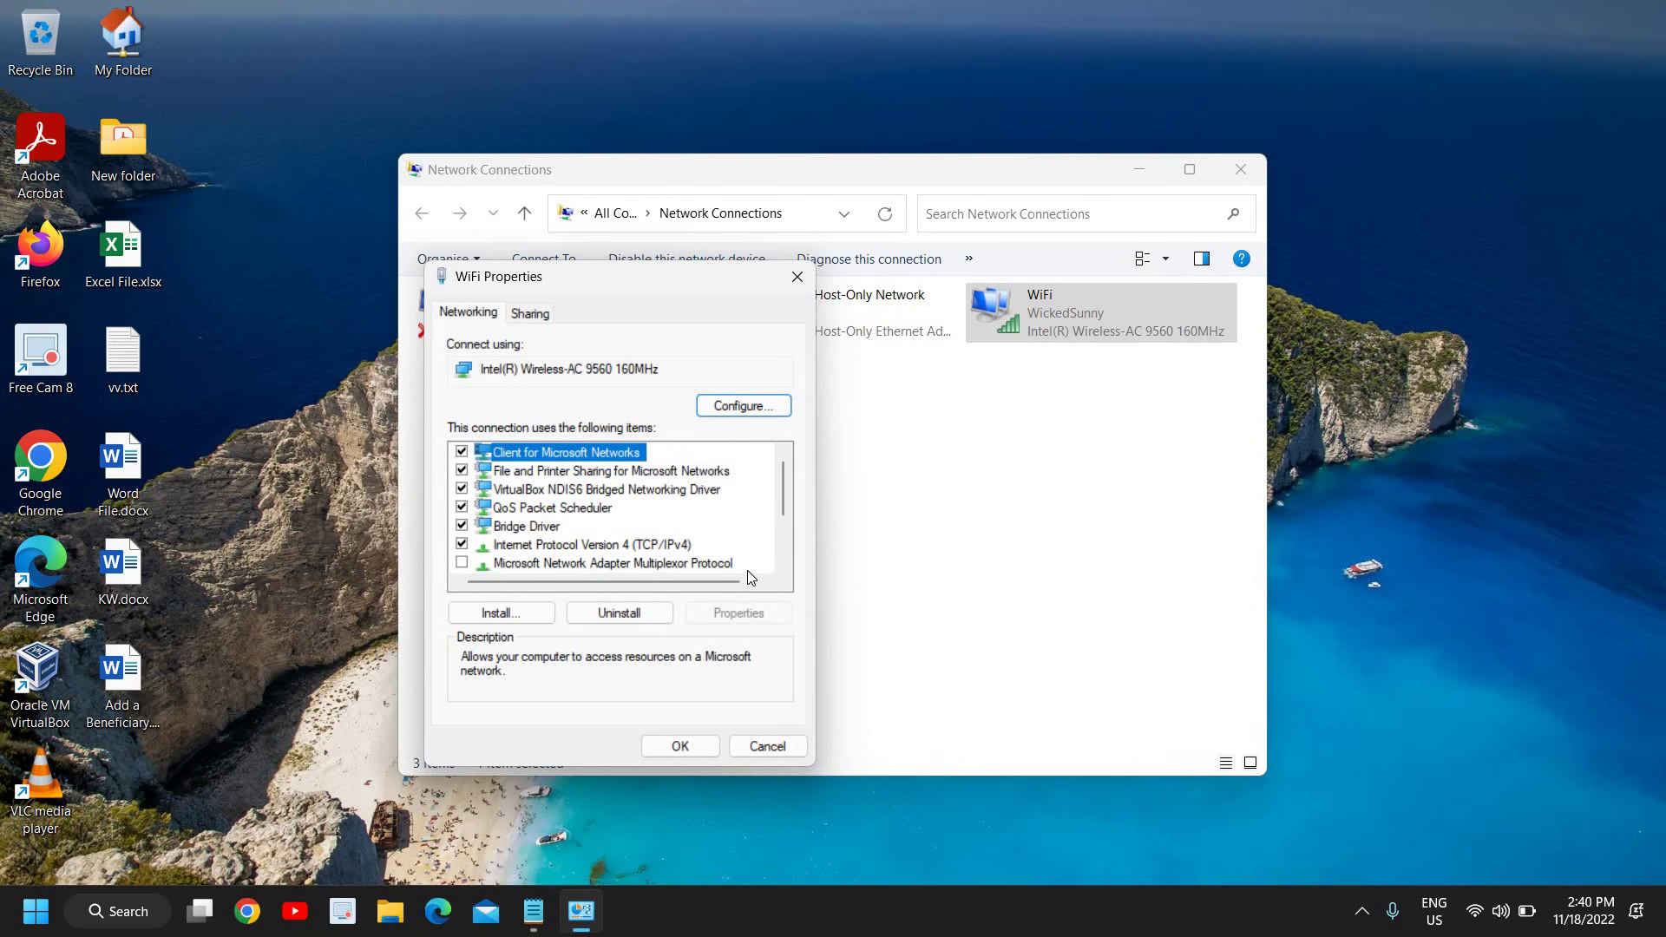
pyautogui.click(672, 548)
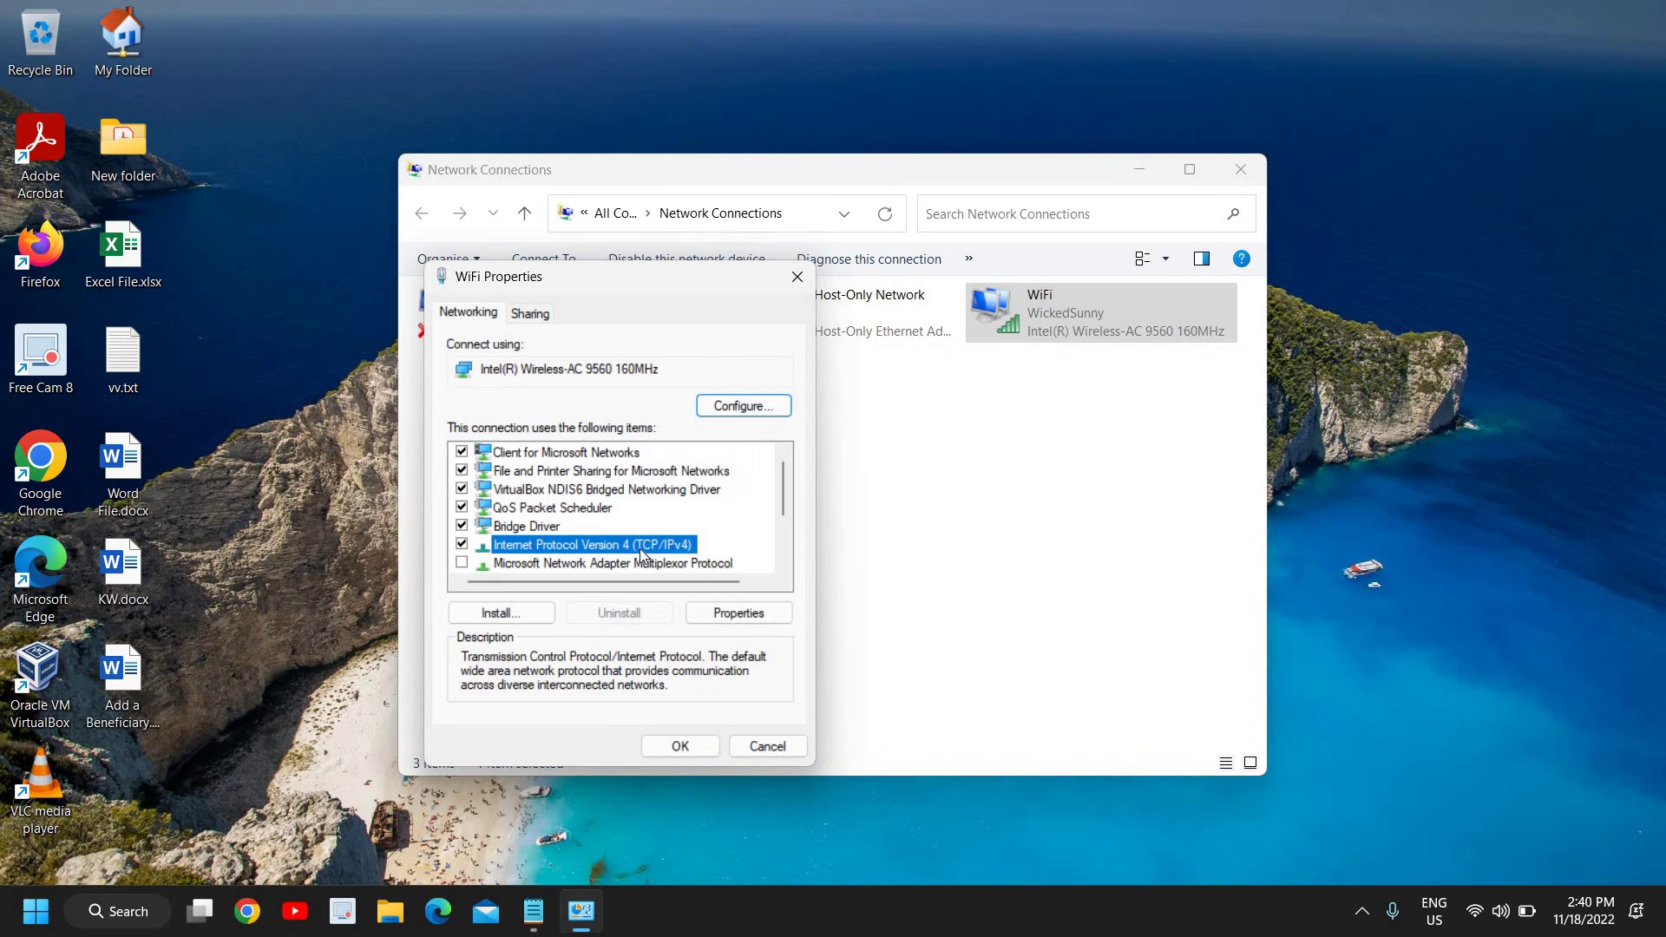
pyautogui.press('alt')
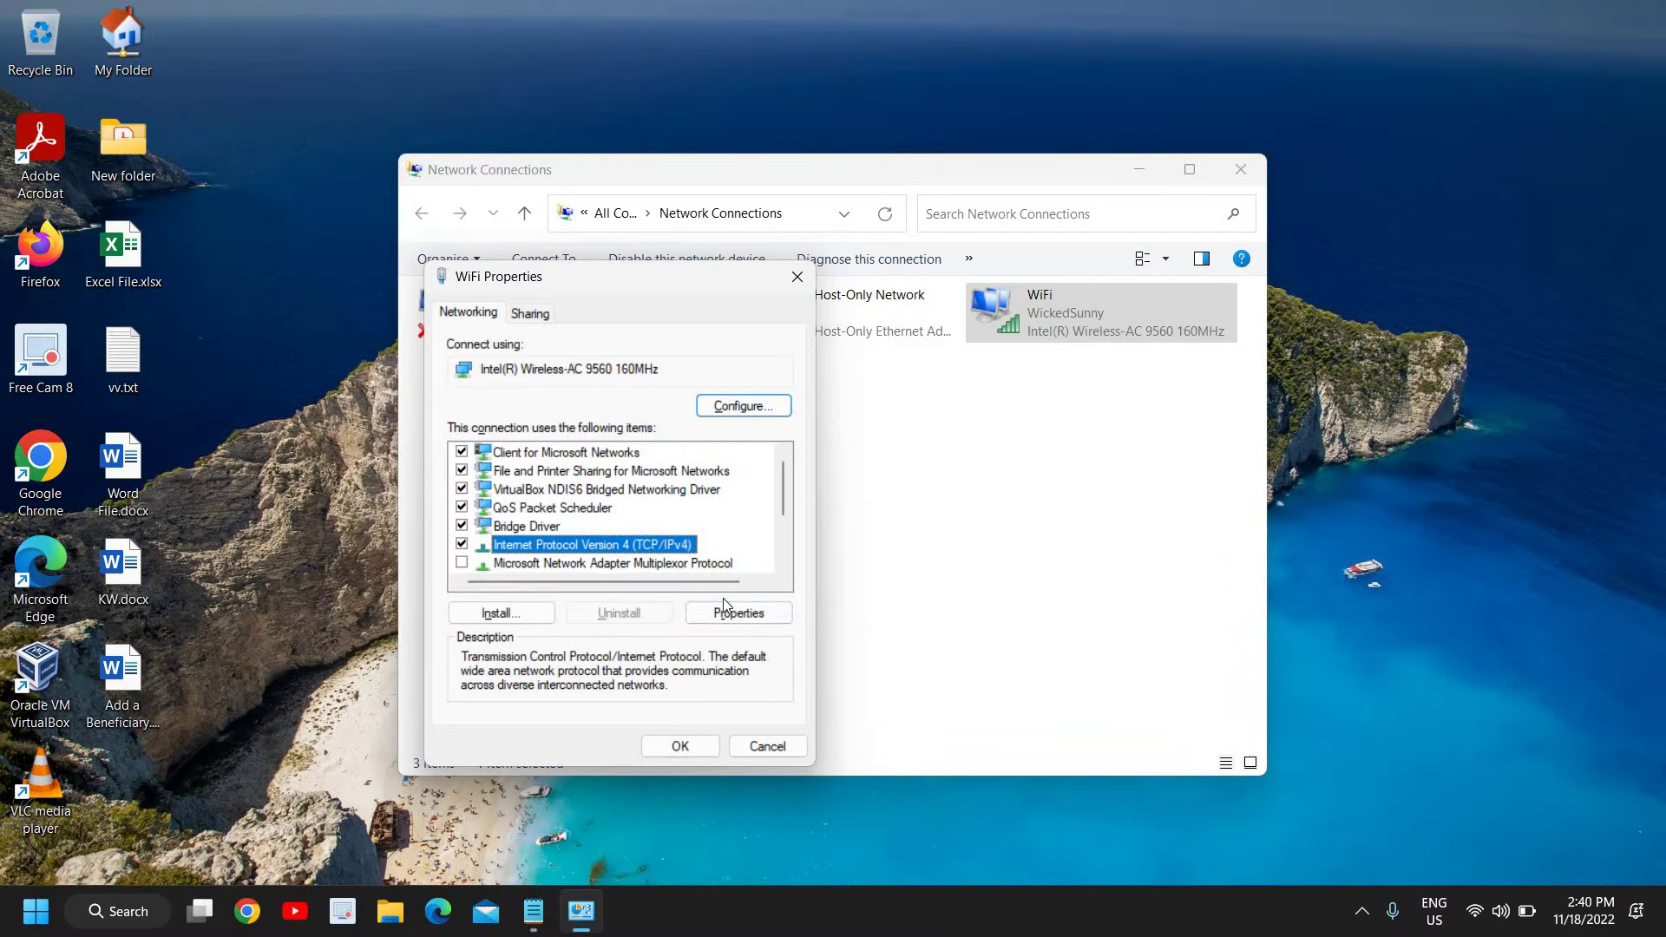
pyautogui.click(729, 610)
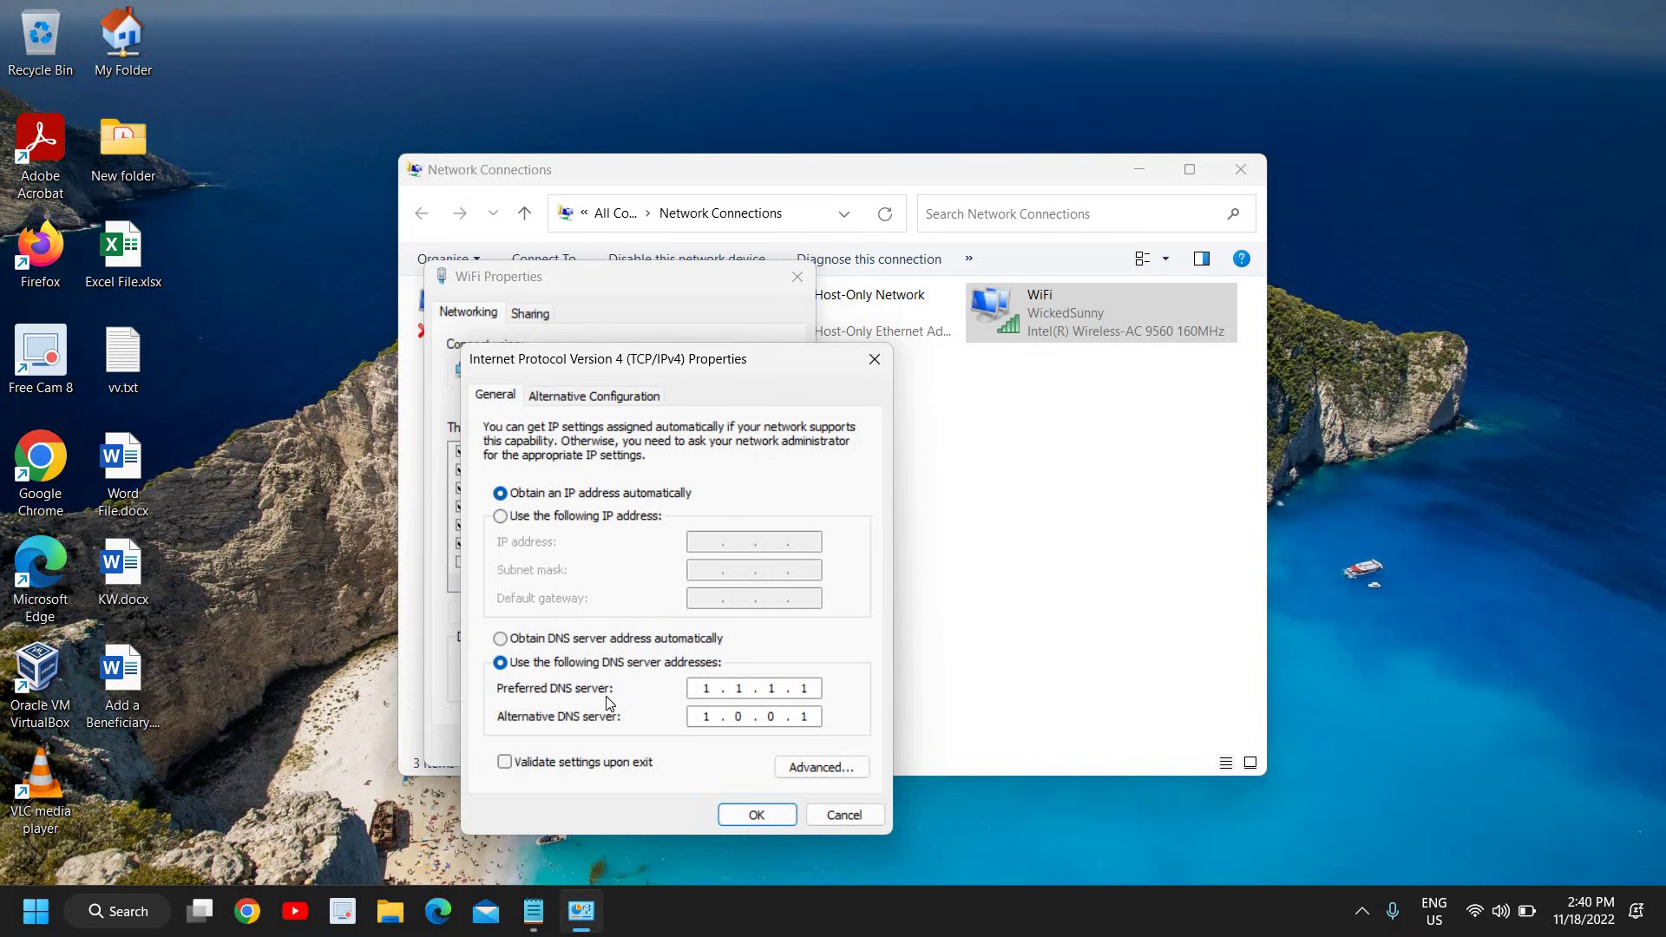
pyautogui.press('alt')
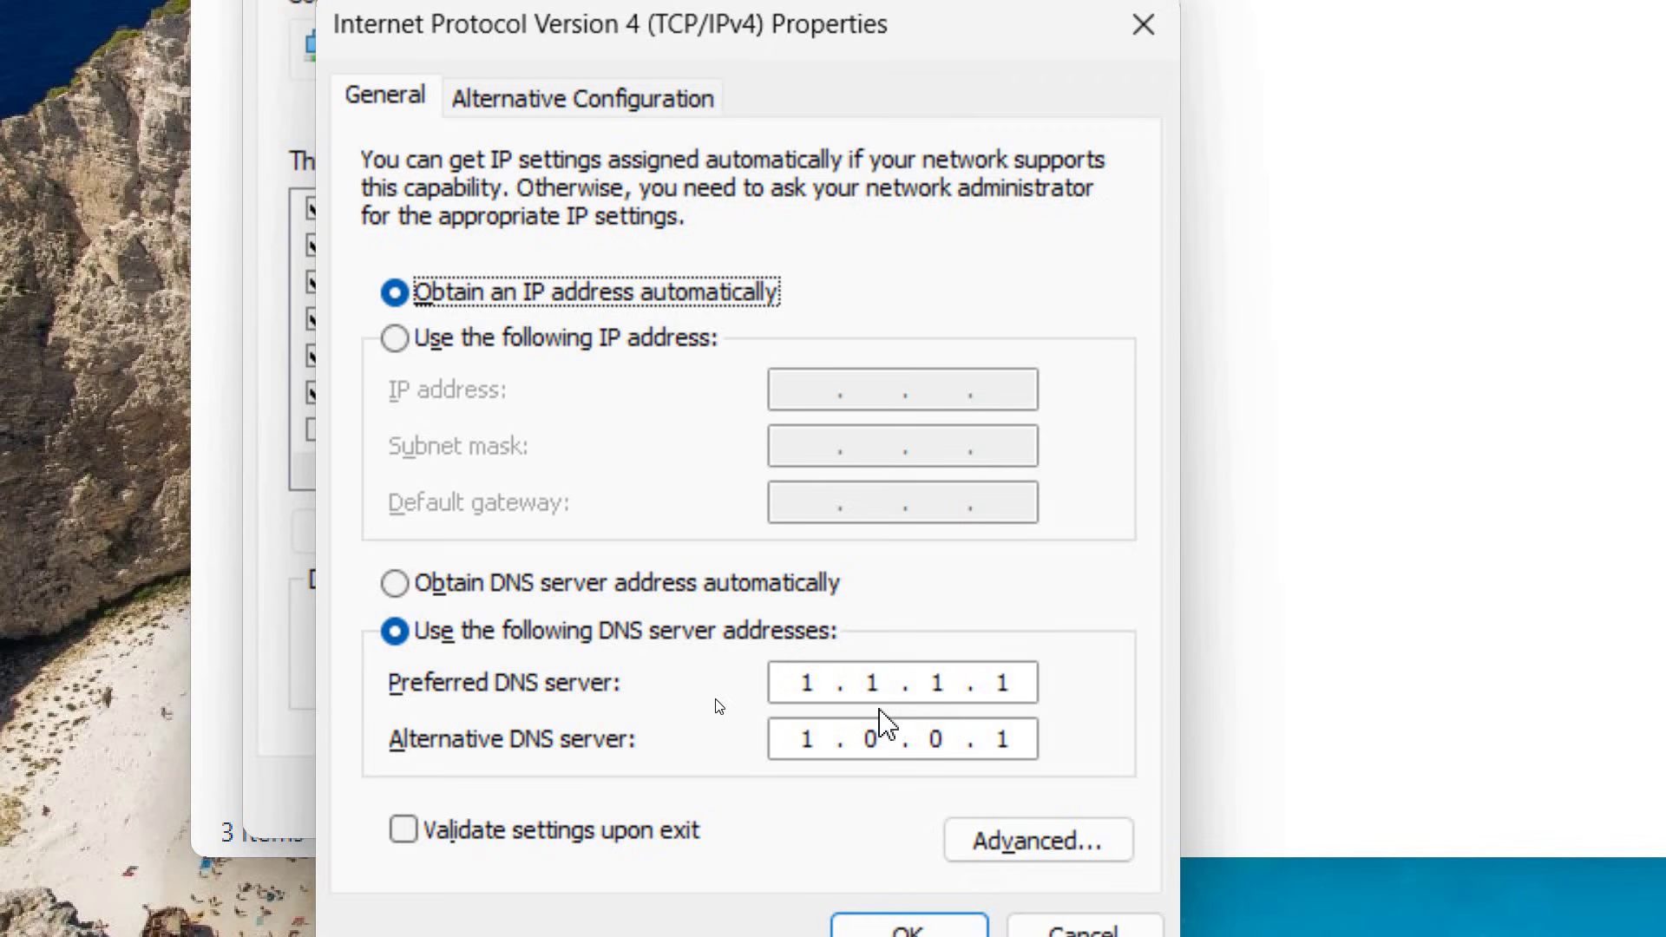
# Step: Verify the DNS servers read 1.1.1.1 preferred and 1.0.0.1 alternate
pyautogui.click(879, 682)
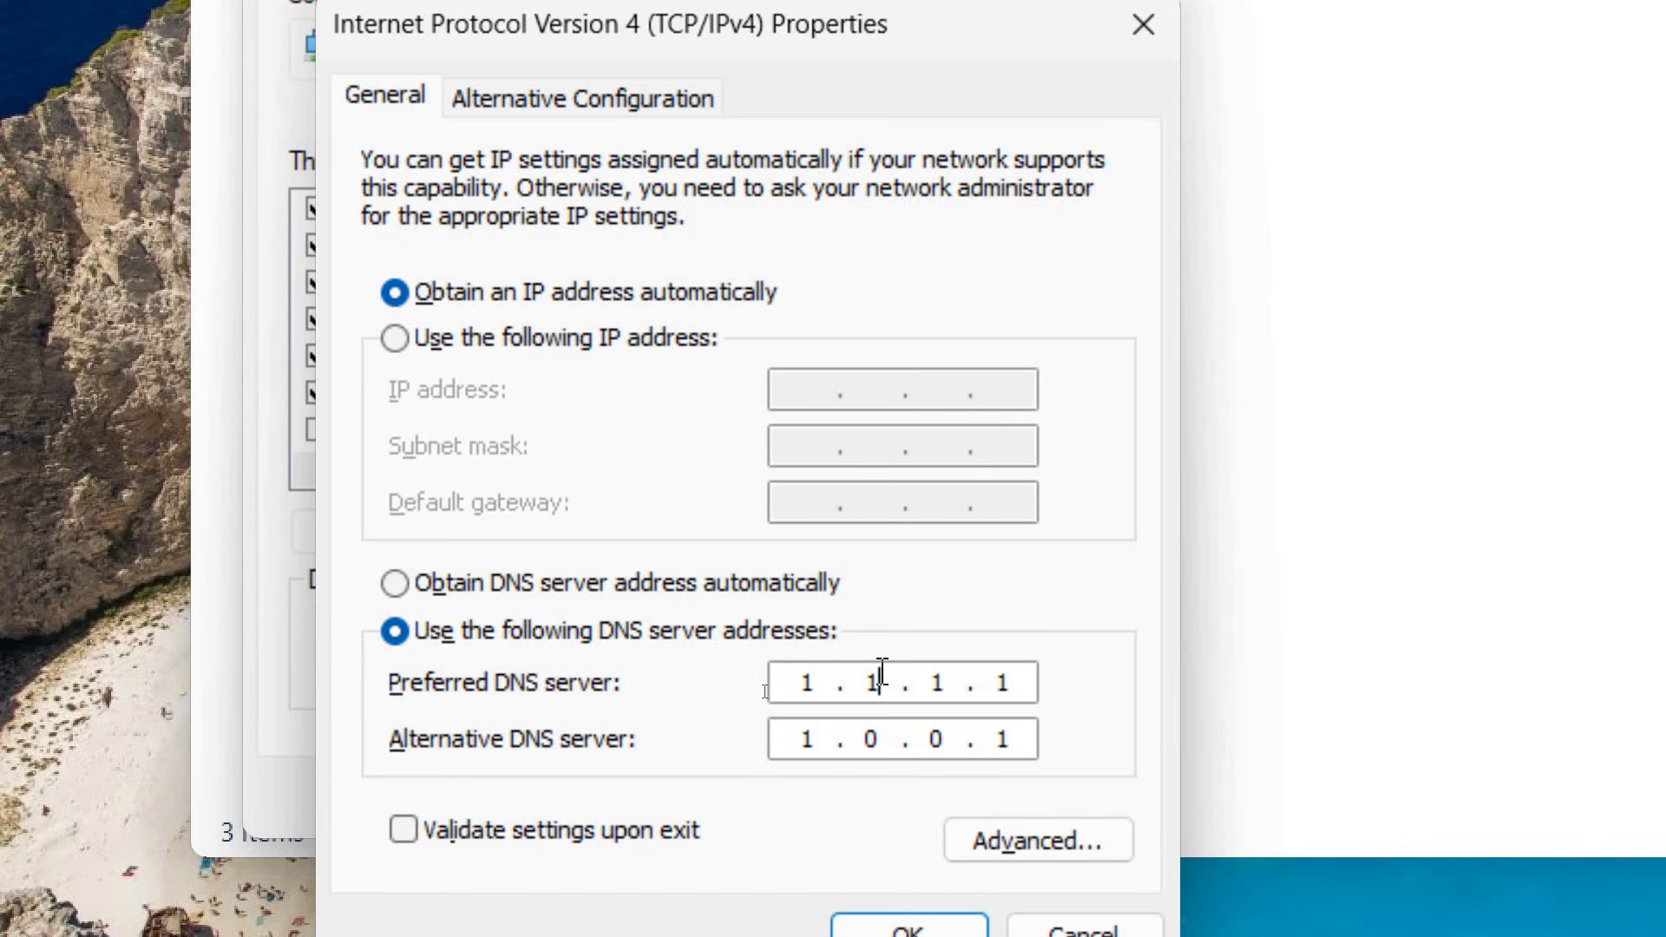
pyautogui.click(1010, 682)
pyautogui.click(827, 748)
pyautogui.click(880, 740)
pyautogui.click(935, 738)
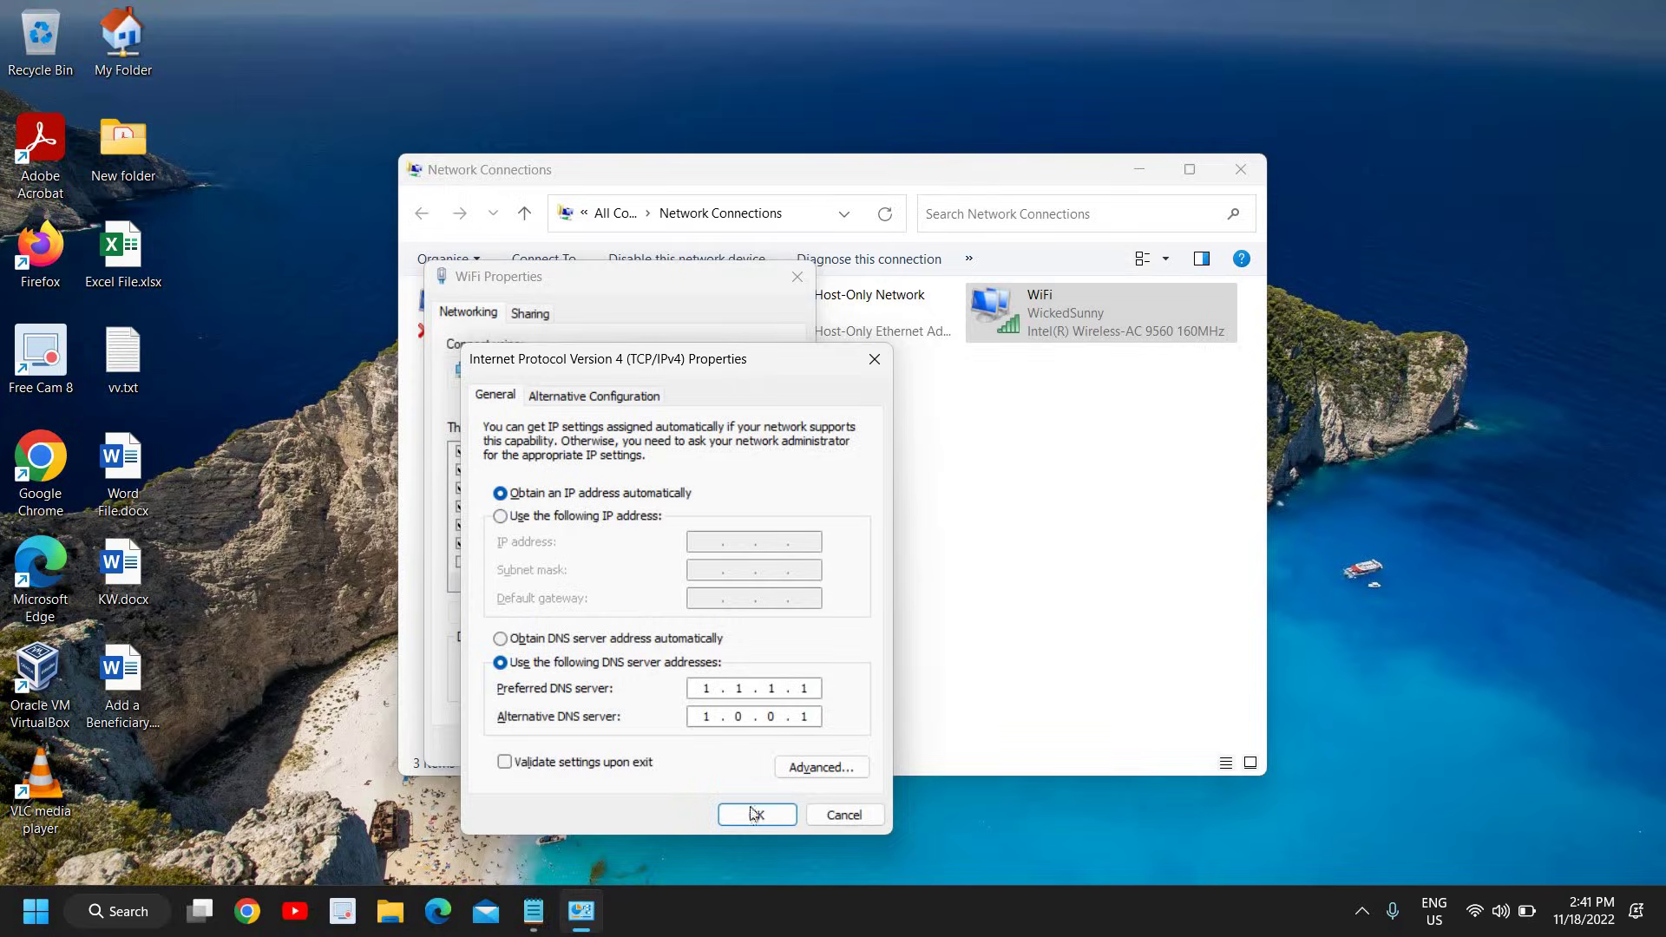
pyautogui.click(754, 816)
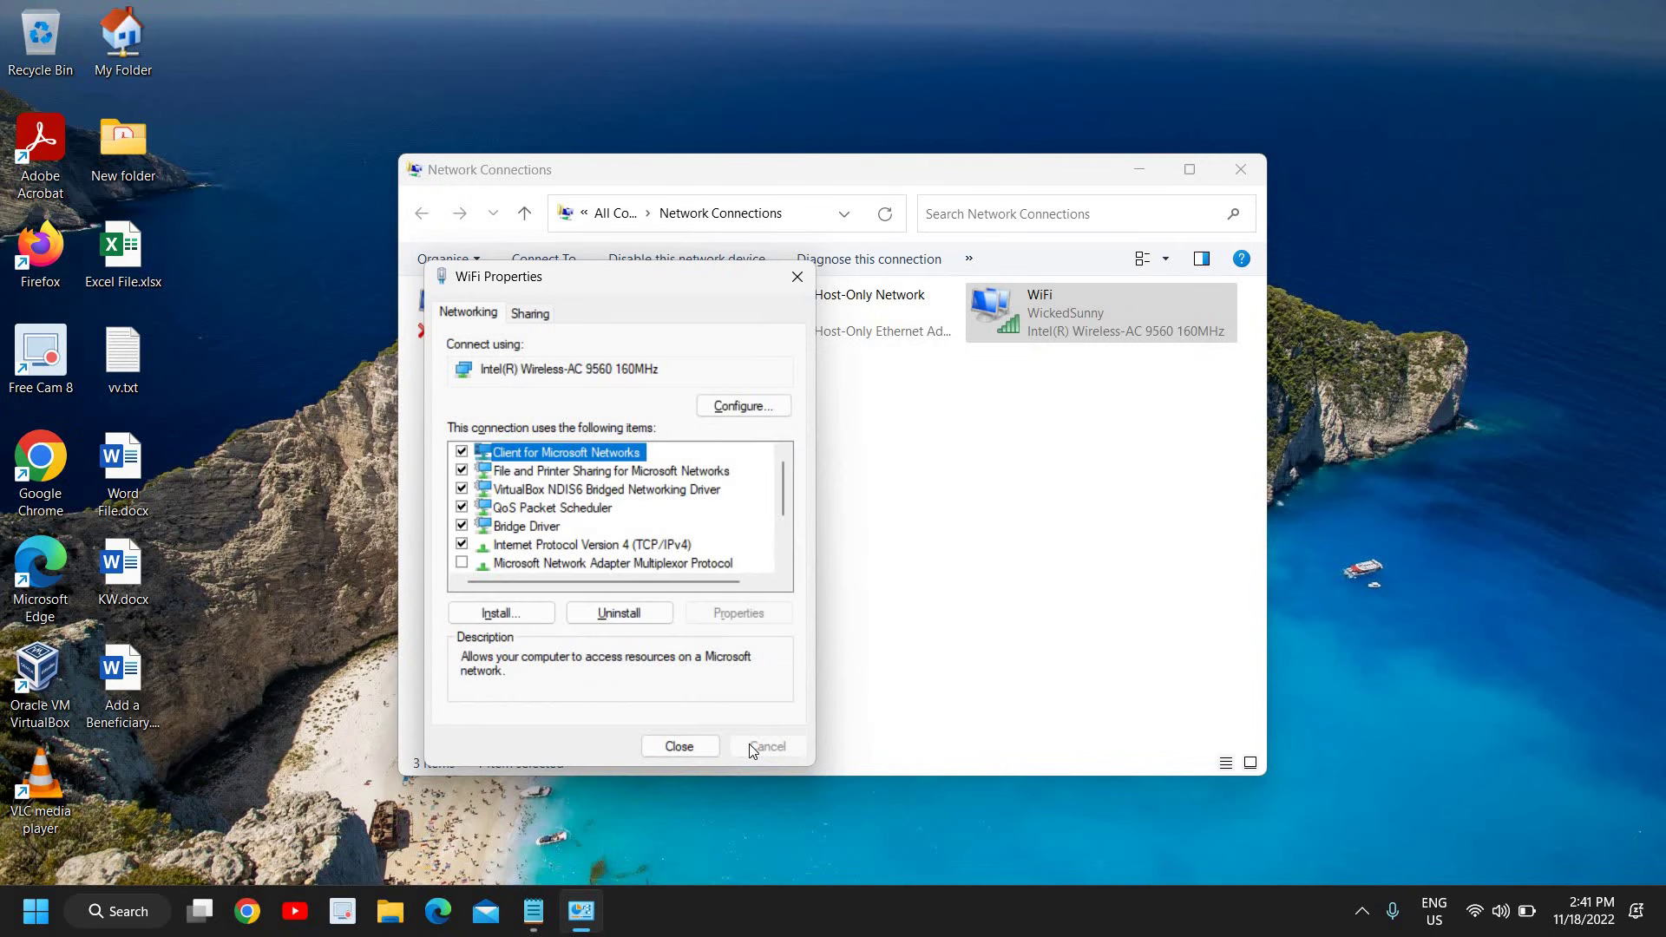
pyautogui.click(701, 747)
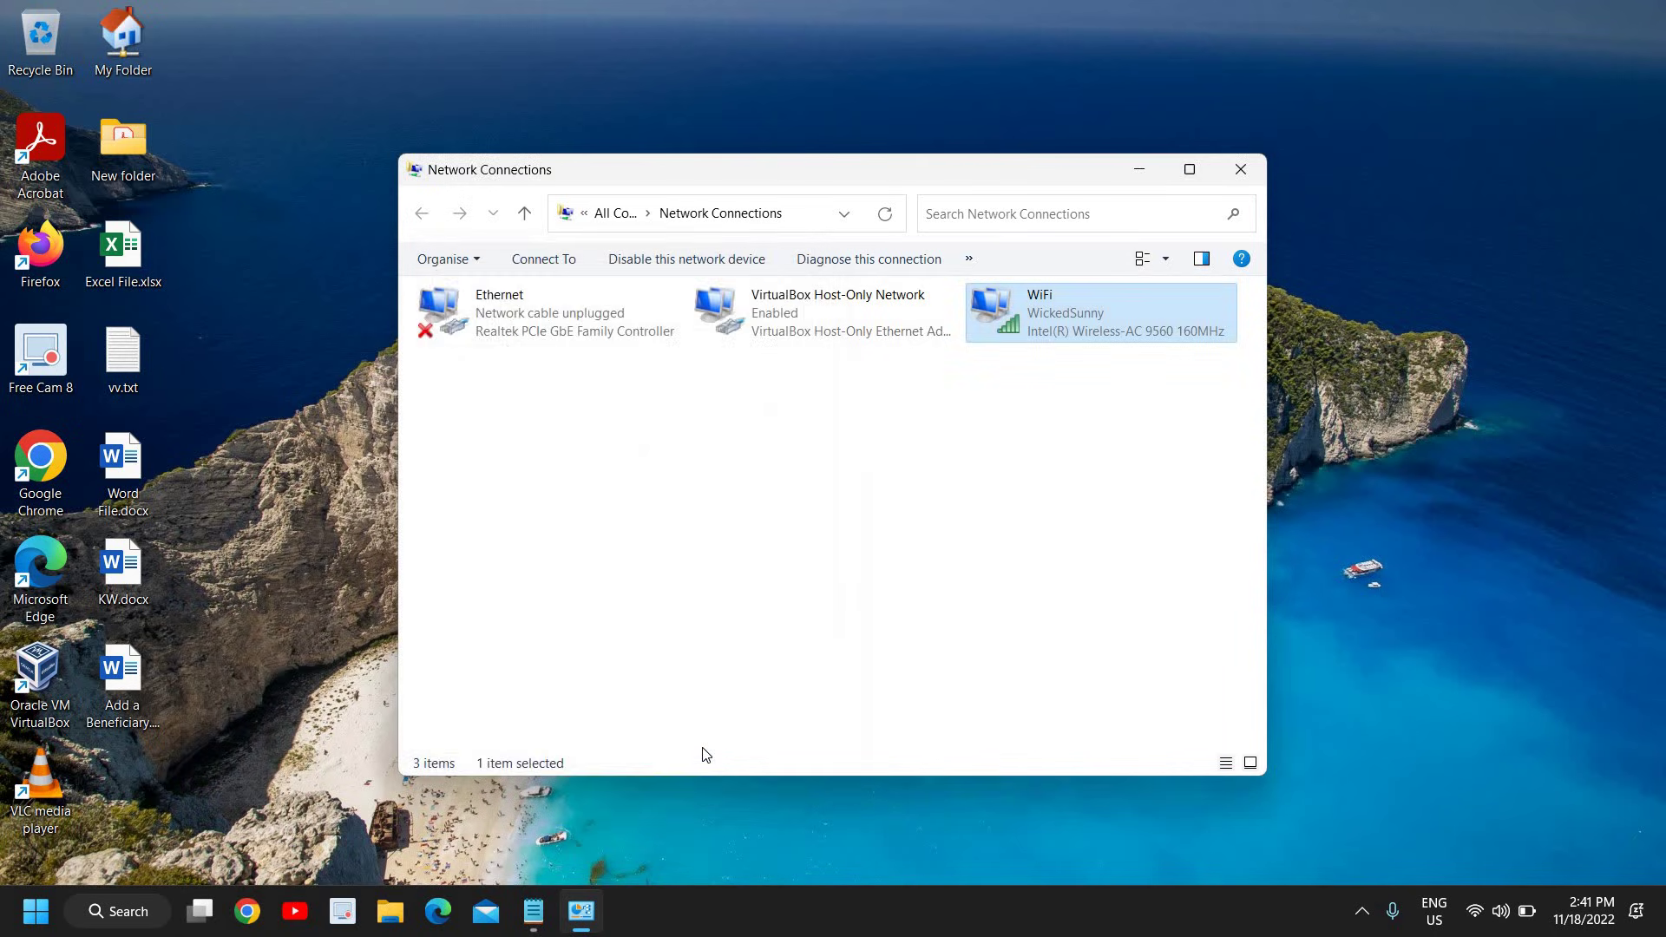
pyautogui.rightClick(1055, 326)
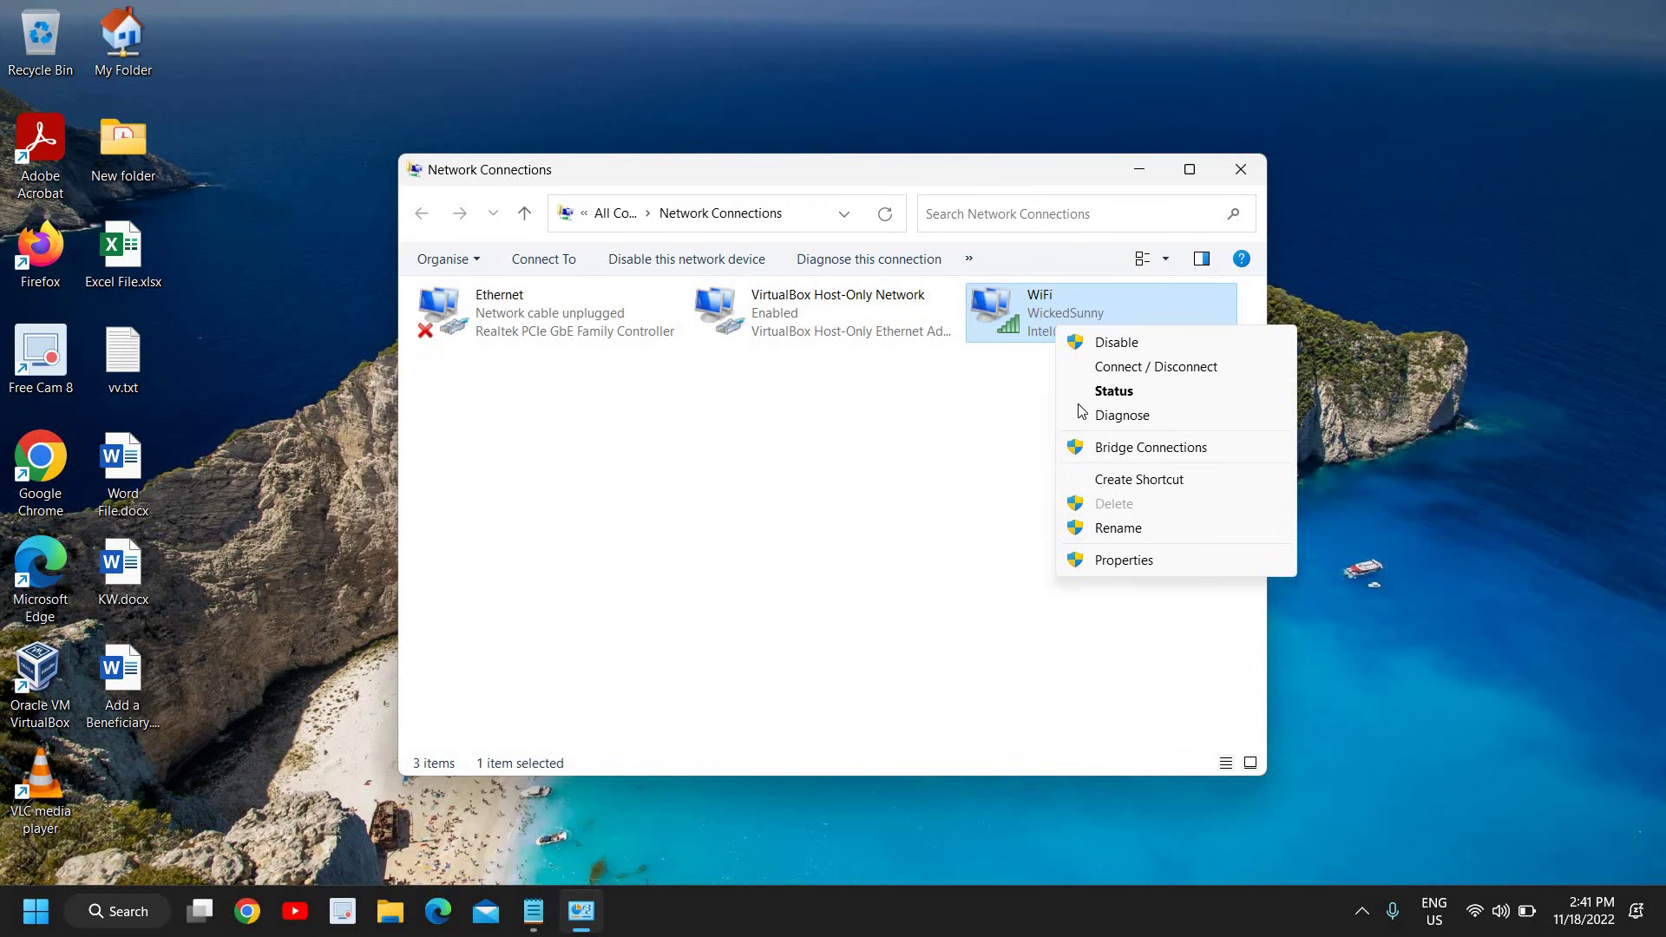
pyautogui.click(1123, 560)
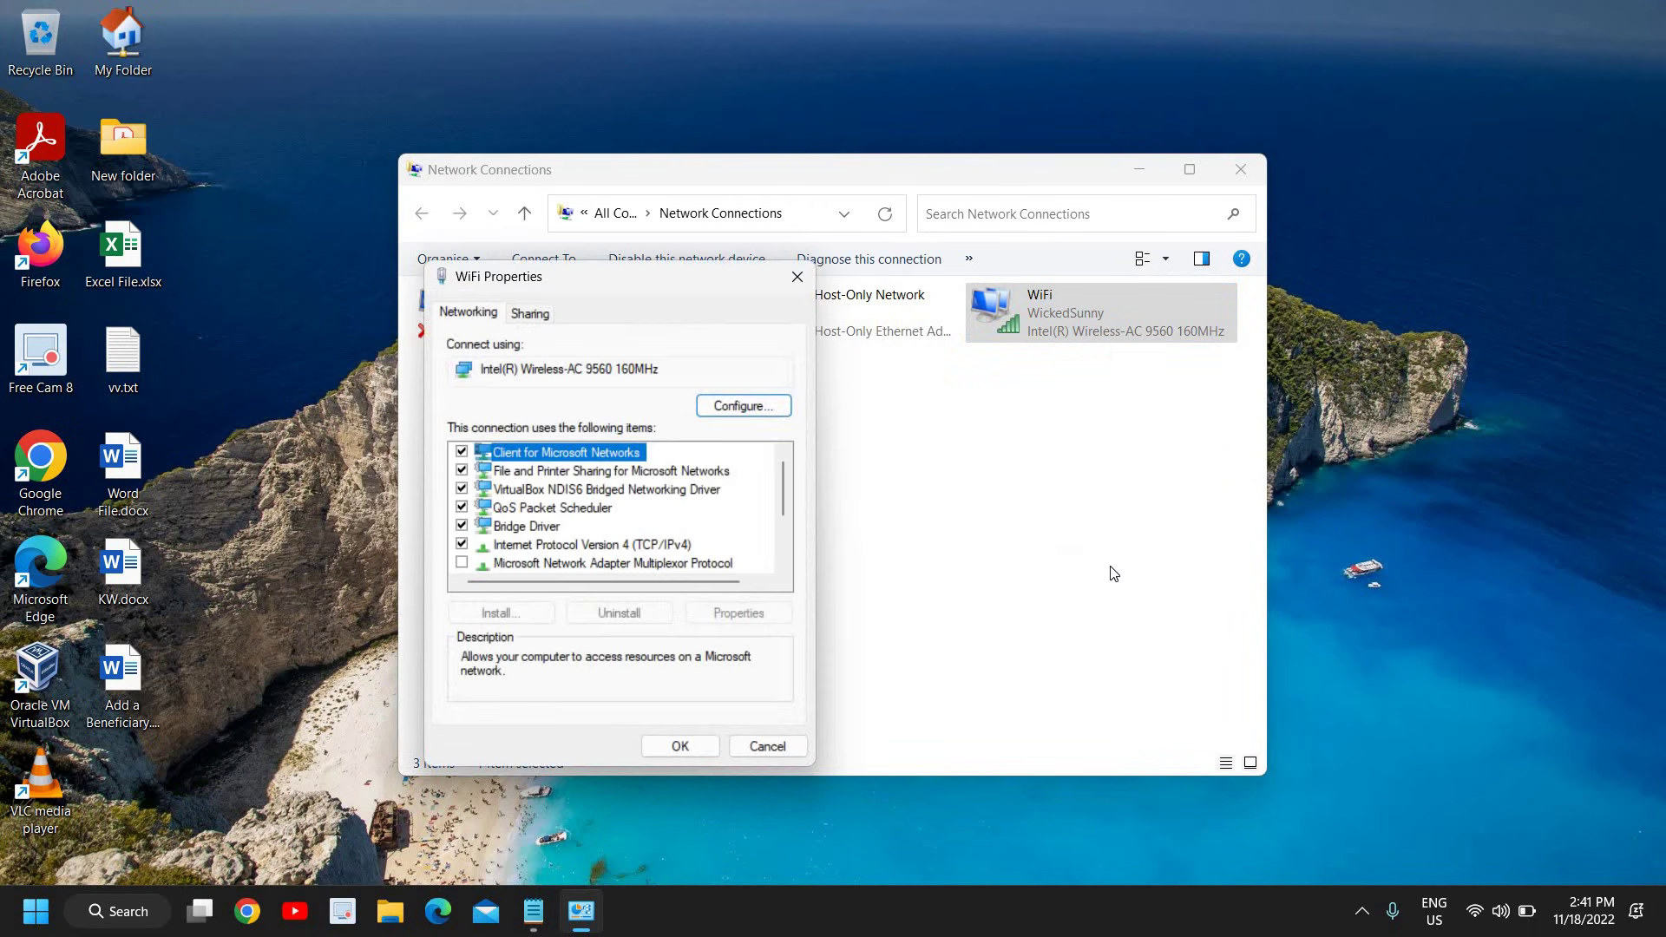
pyautogui.click(753, 418)
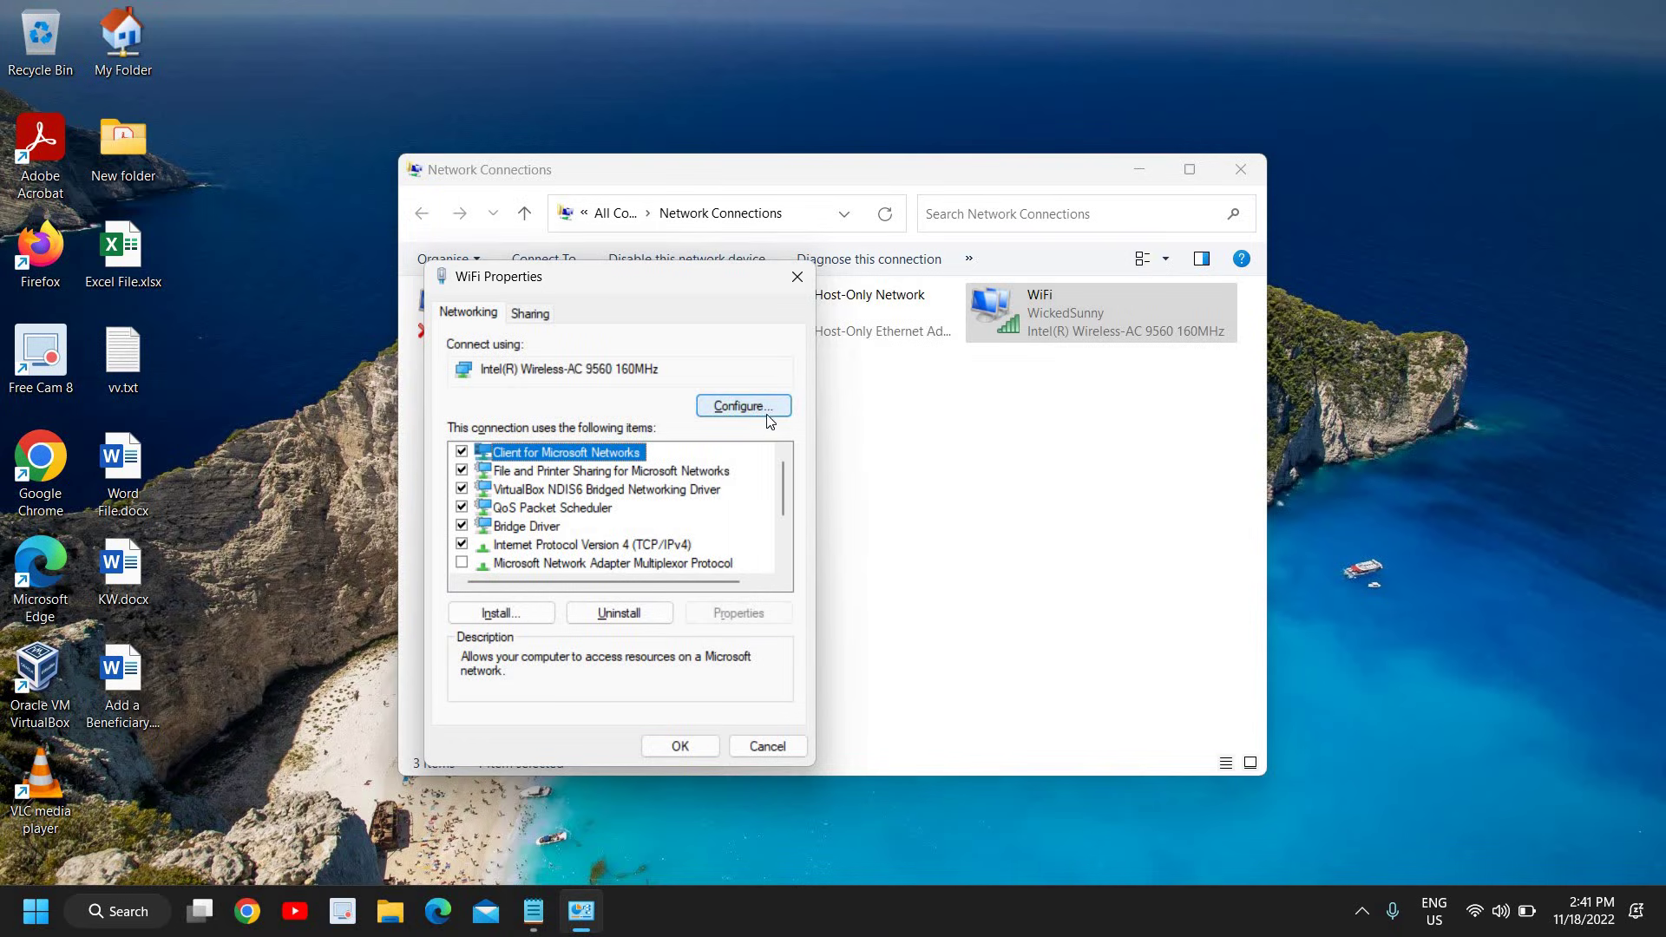
# Step: Open the Intel Wireless-AC 9560 device properties and show its Advanced settings list
pyautogui.click(744, 414)
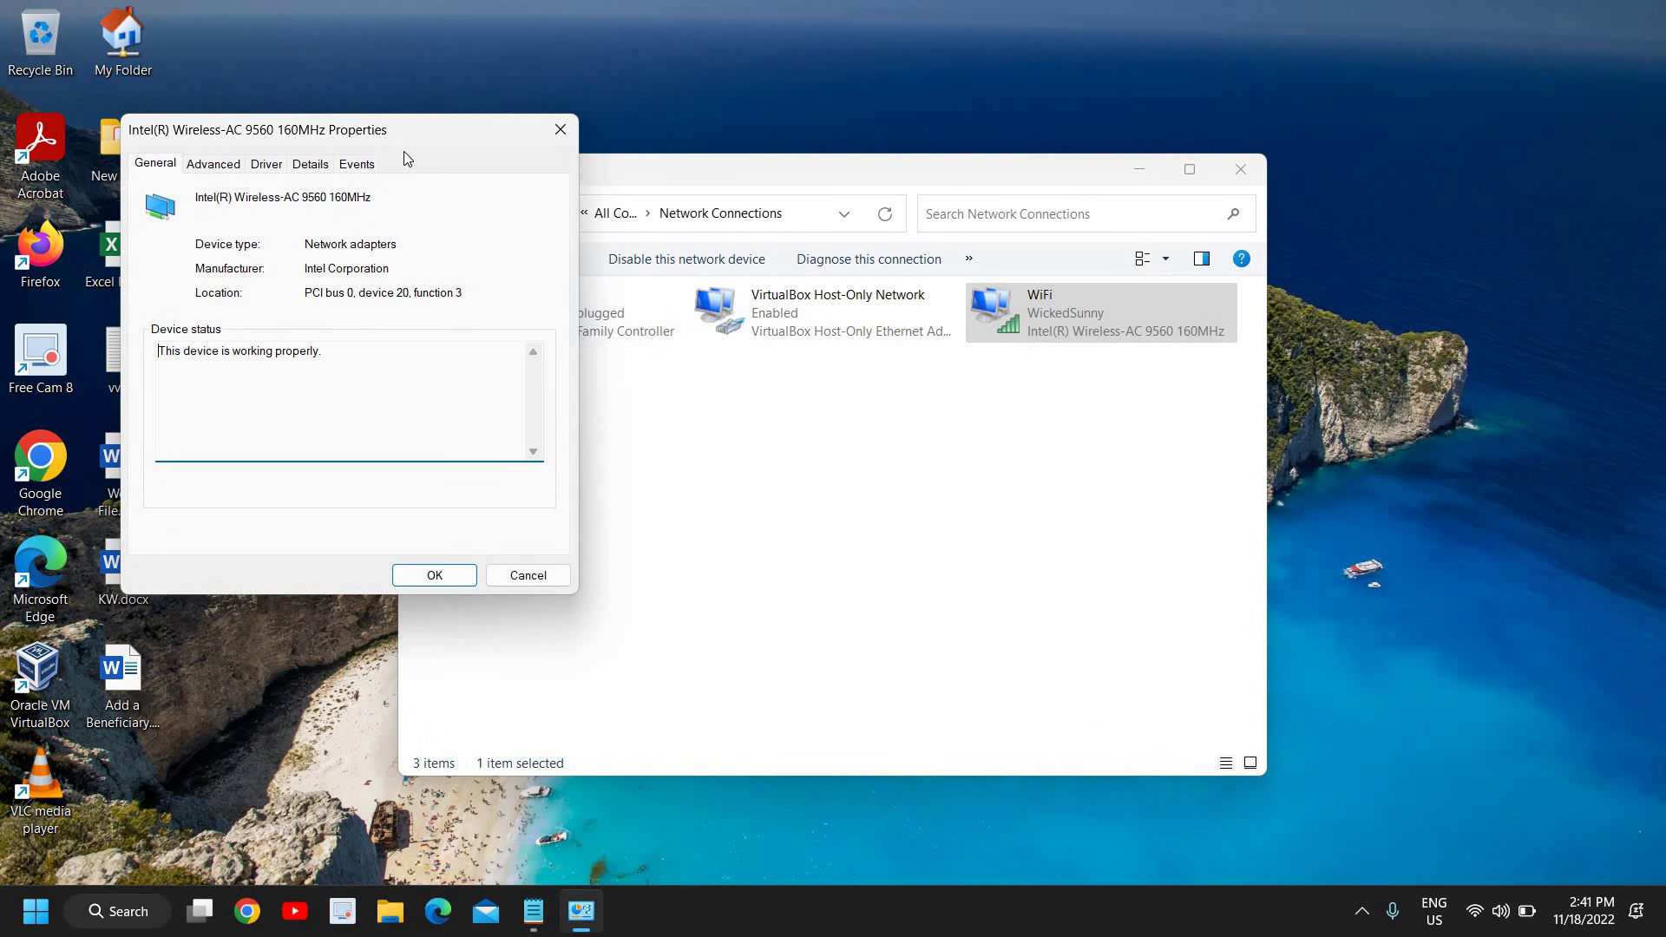
pyautogui.moveTo(412, 132); pyautogui.dragTo(739, 257)
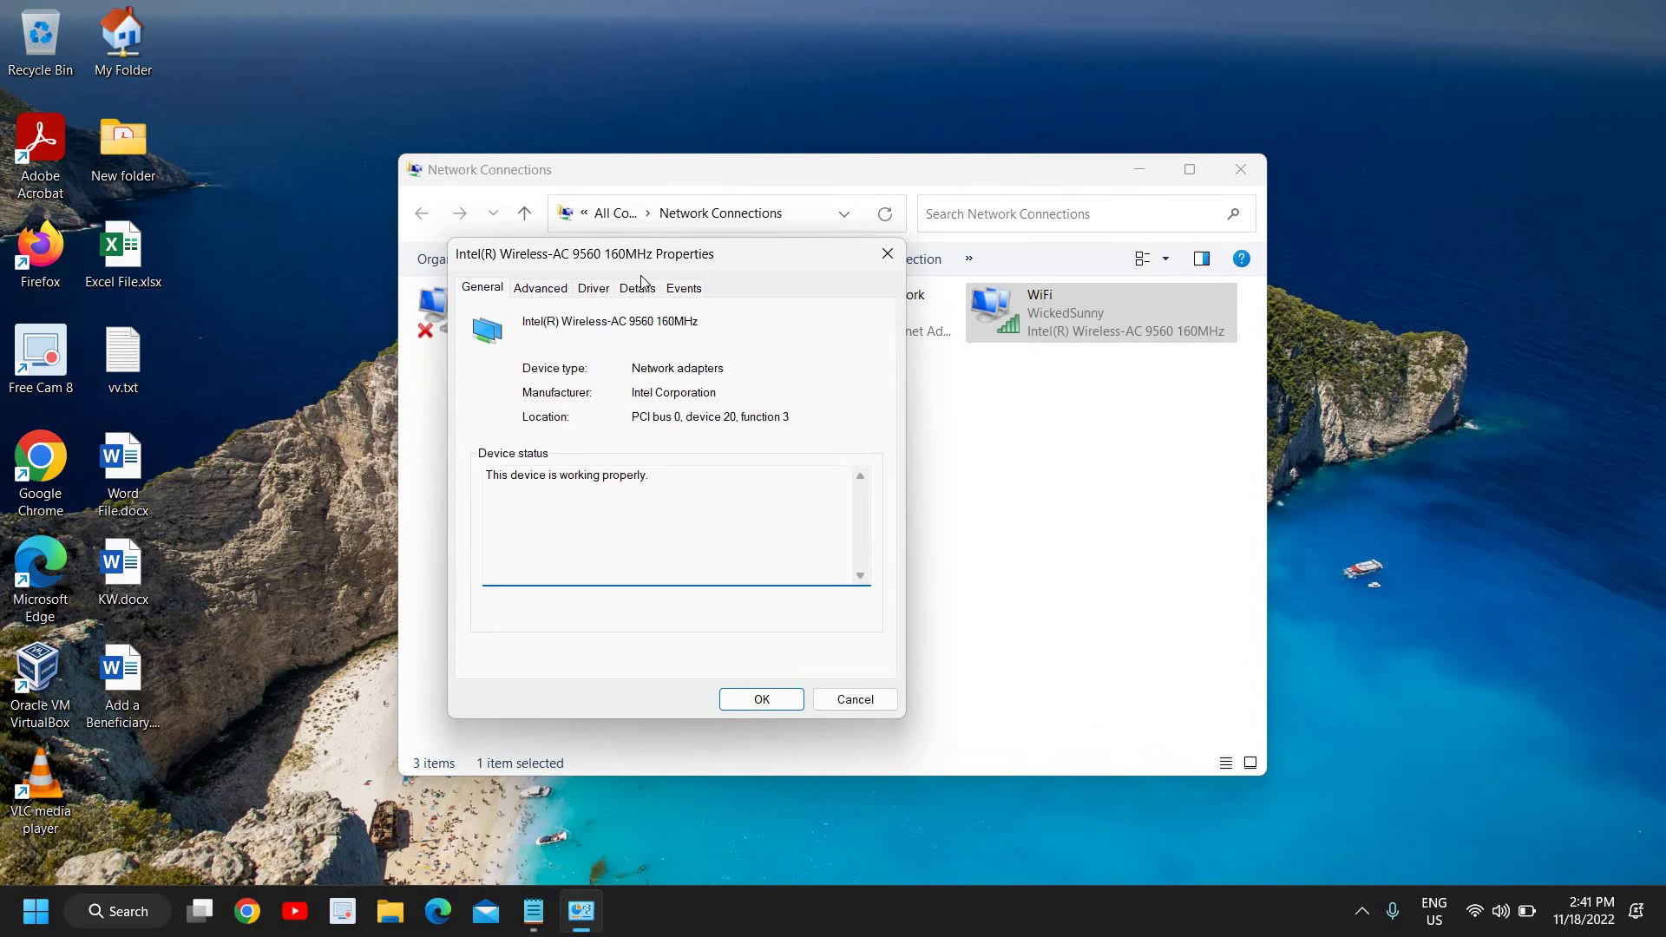
pyautogui.click(1140, 169)
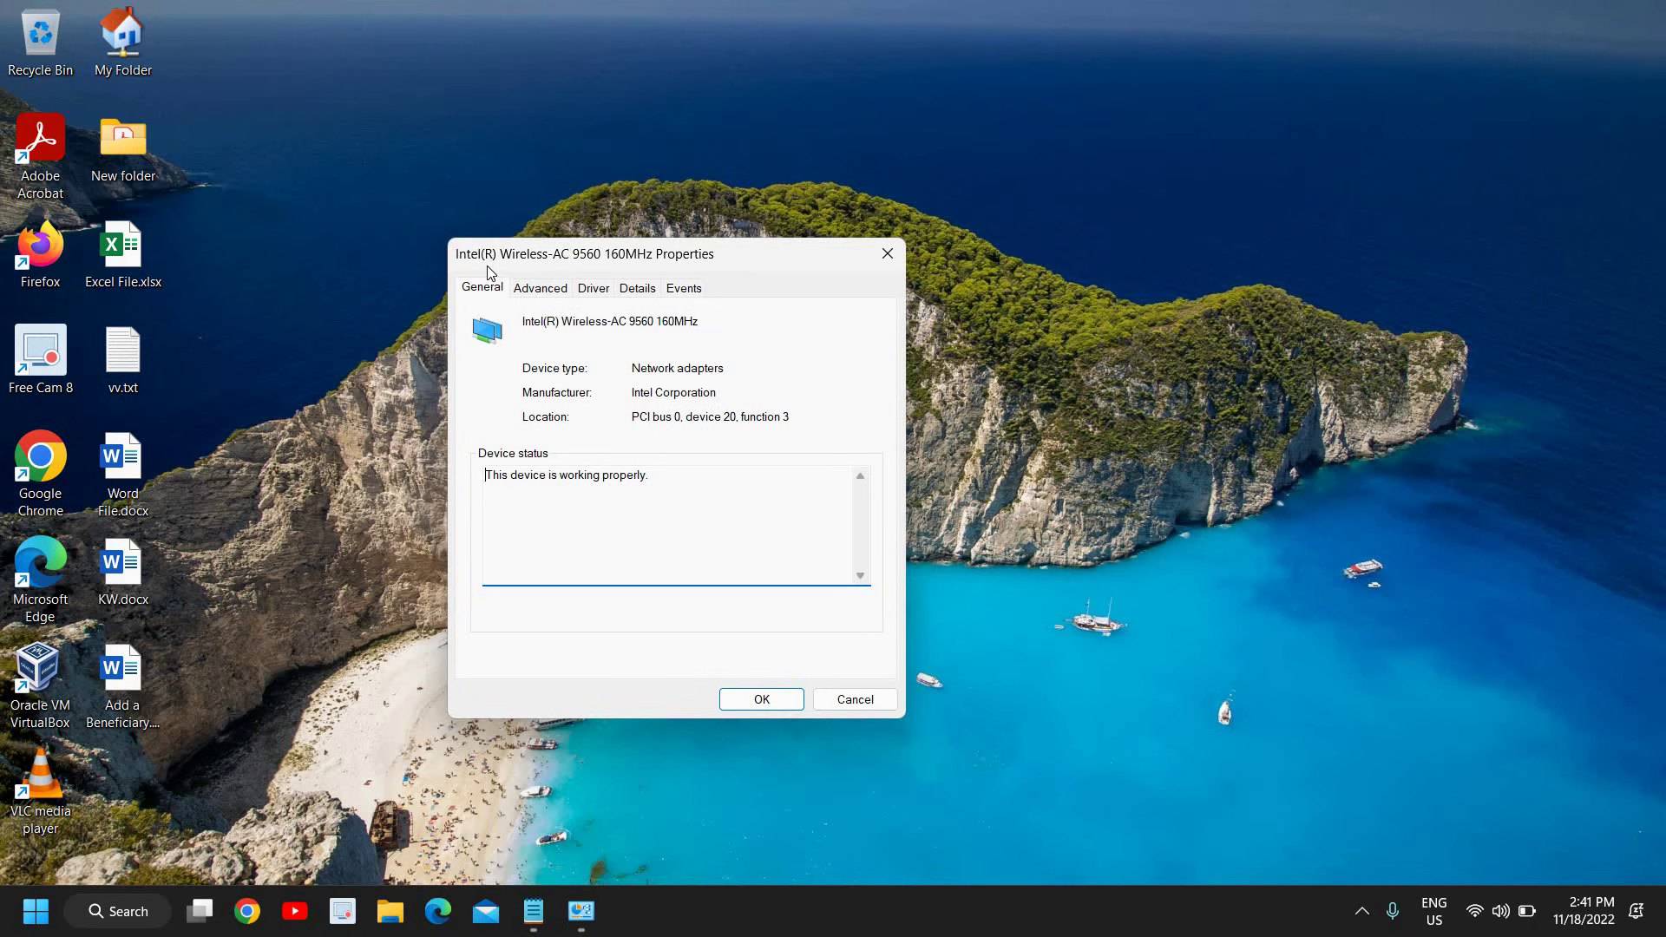
pyautogui.click(536, 295)
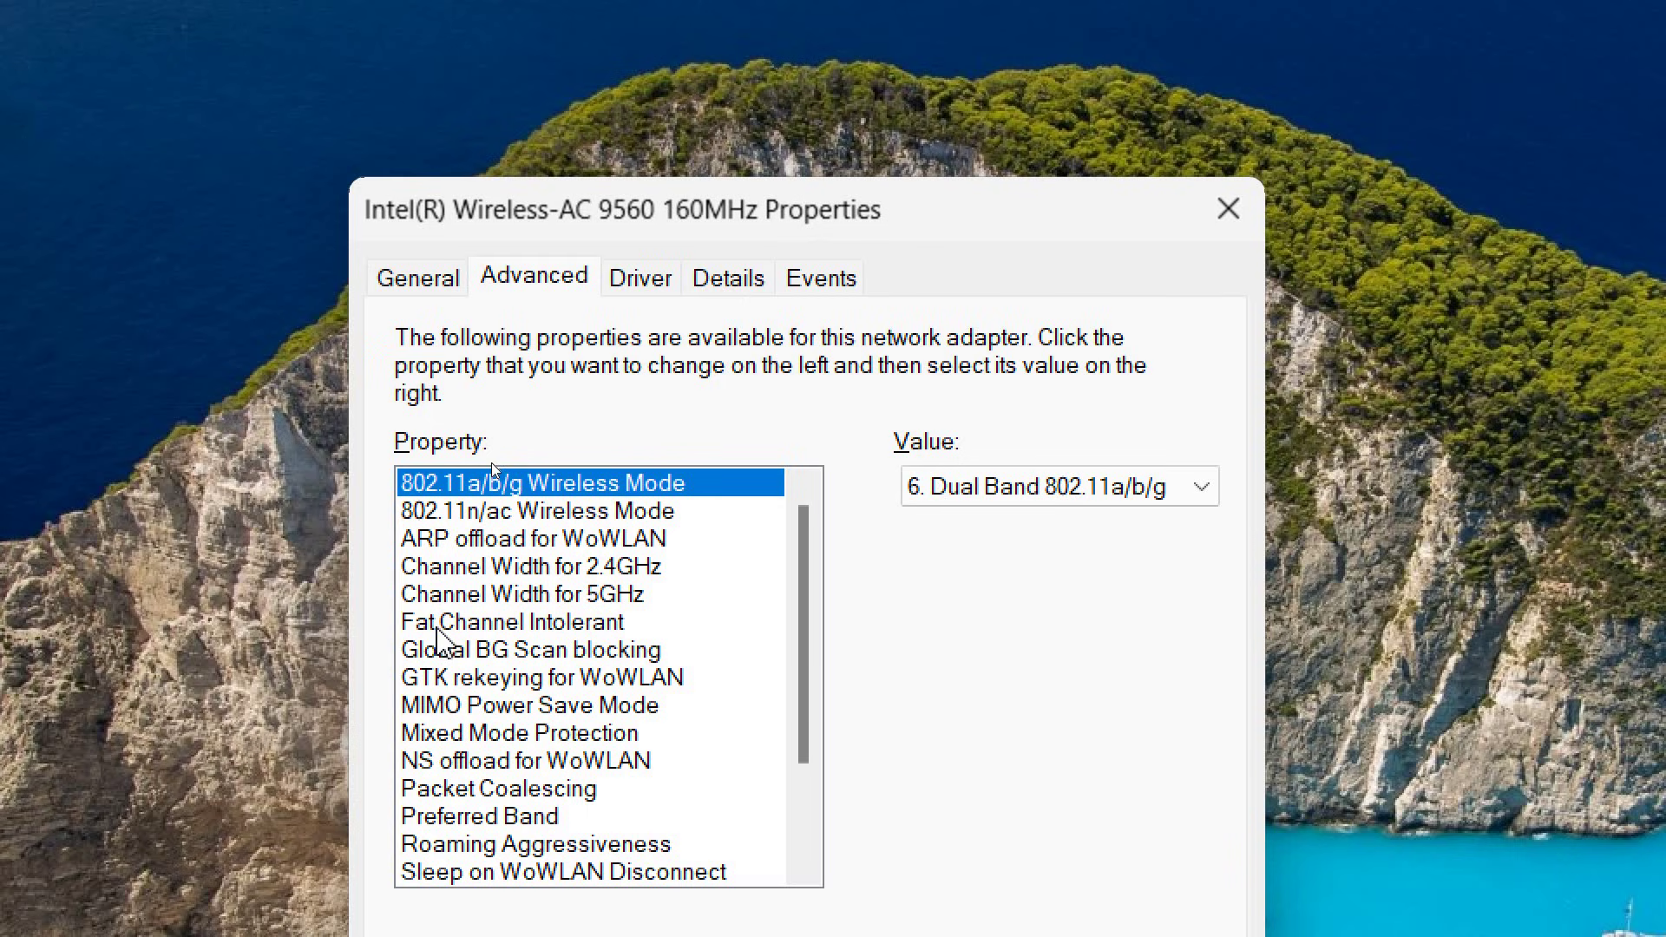
# Step: Set the Fat Channel Intolerant property to Disabled
pyautogui.click(440, 625)
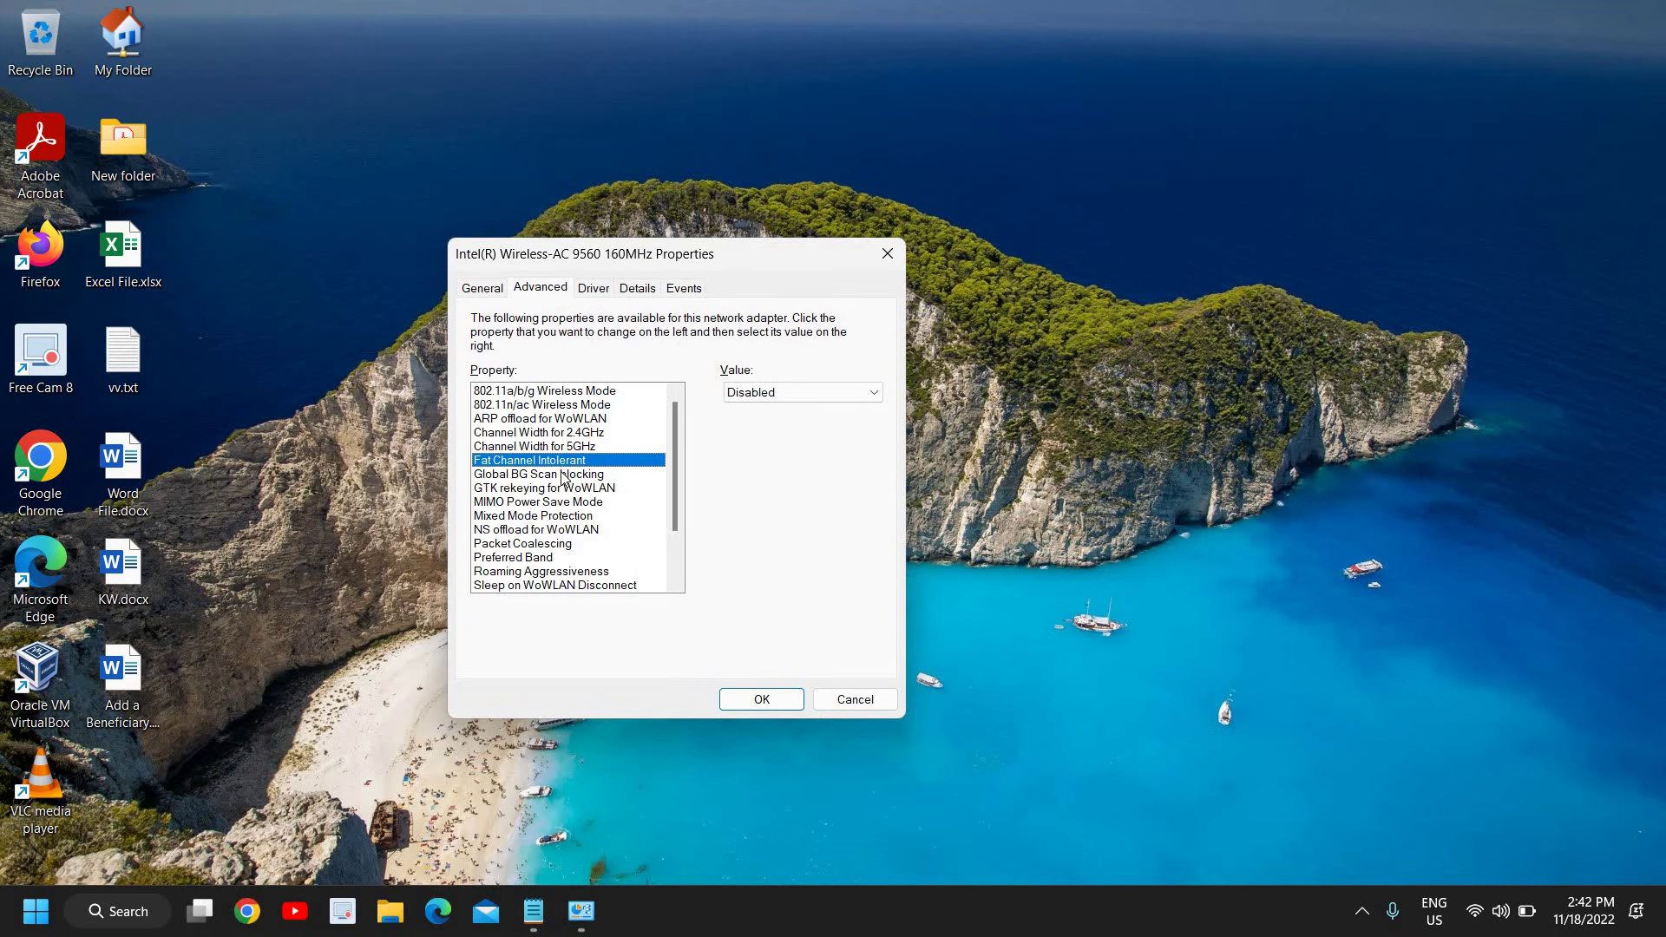
# Step: Set Preferred Band to '3. Prefer 5GHz band', then select Roaming Aggressiveness at '1. Lowest'
pyautogui.click(536, 558)
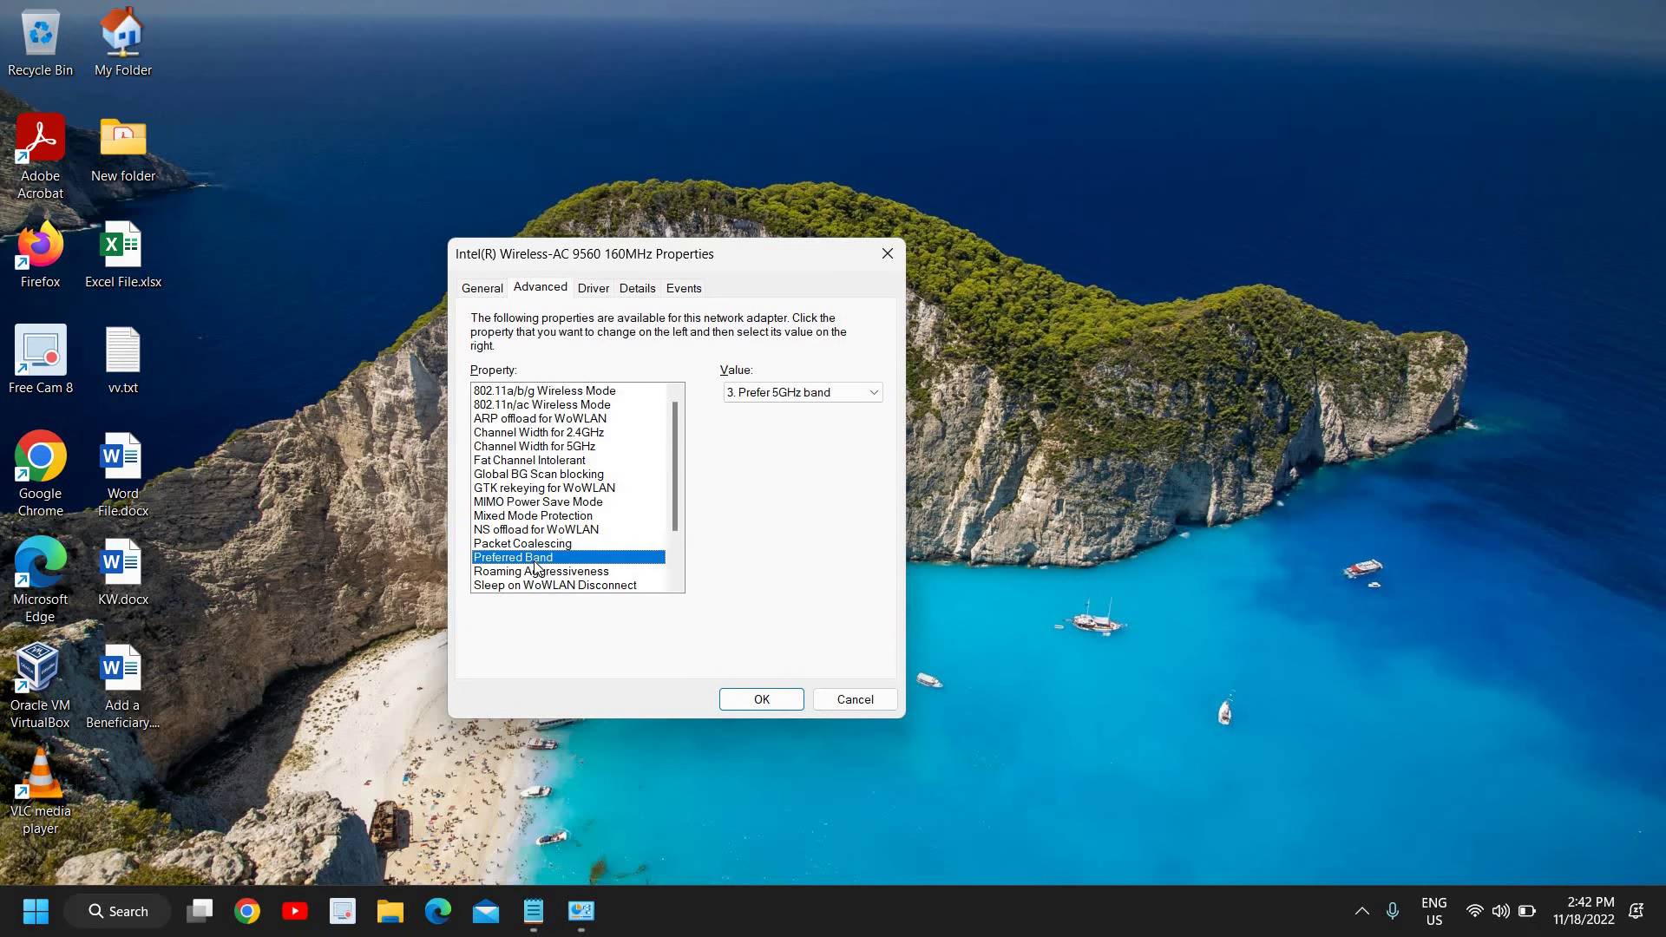
pyautogui.click(767, 393)
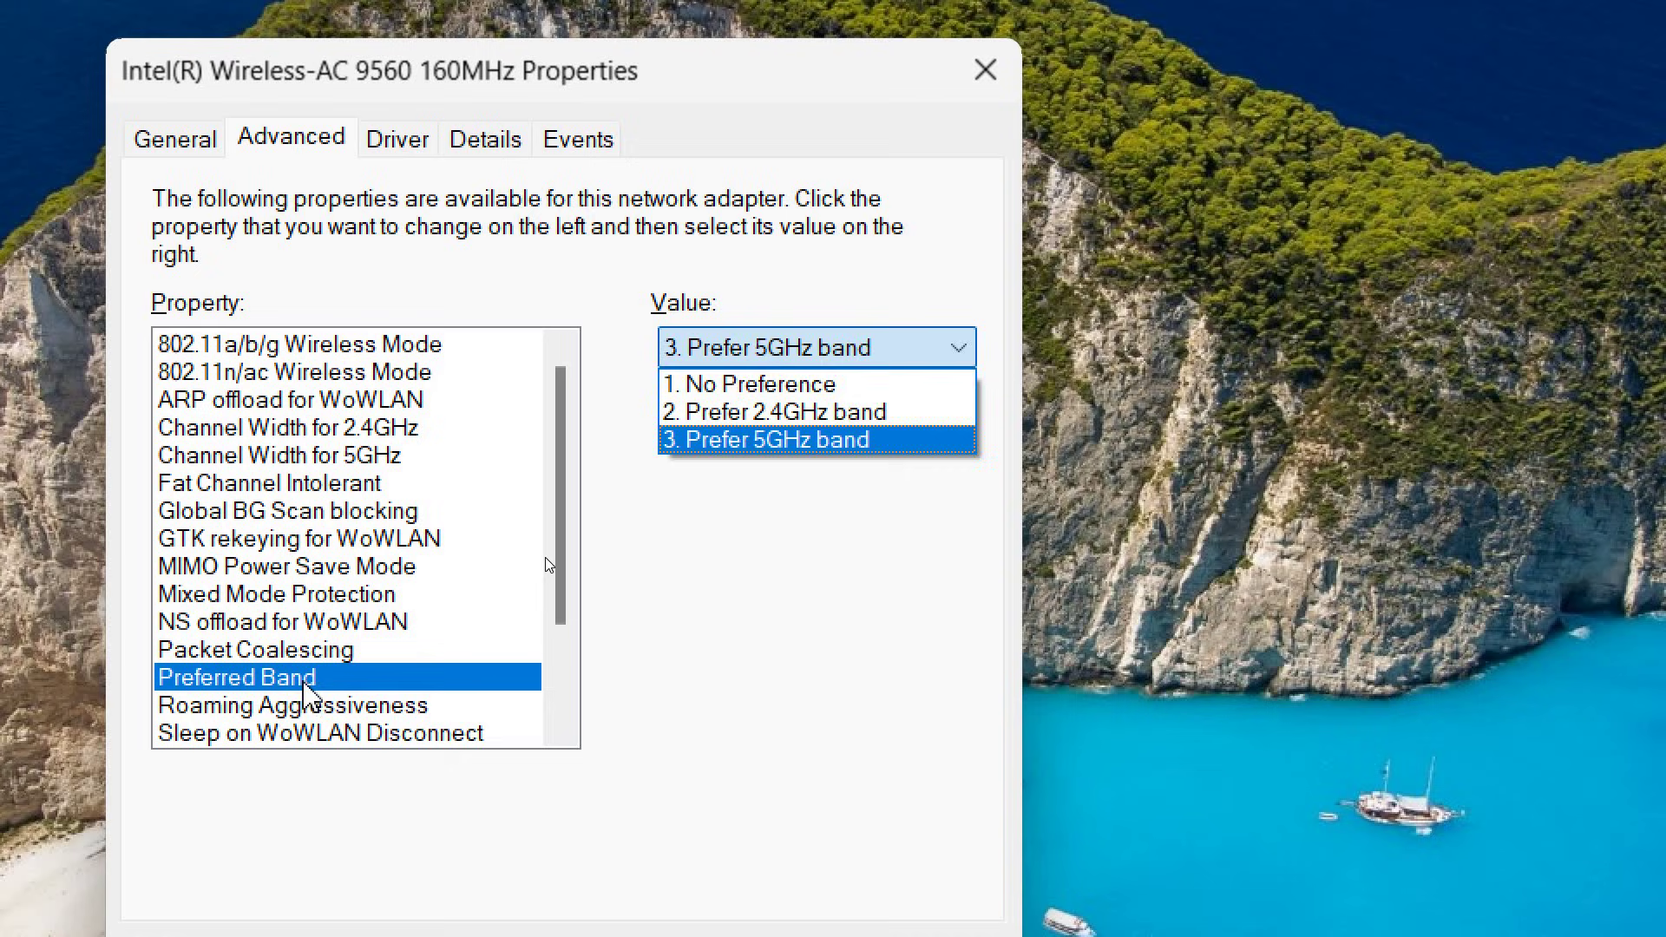
pyautogui.click(306, 687)
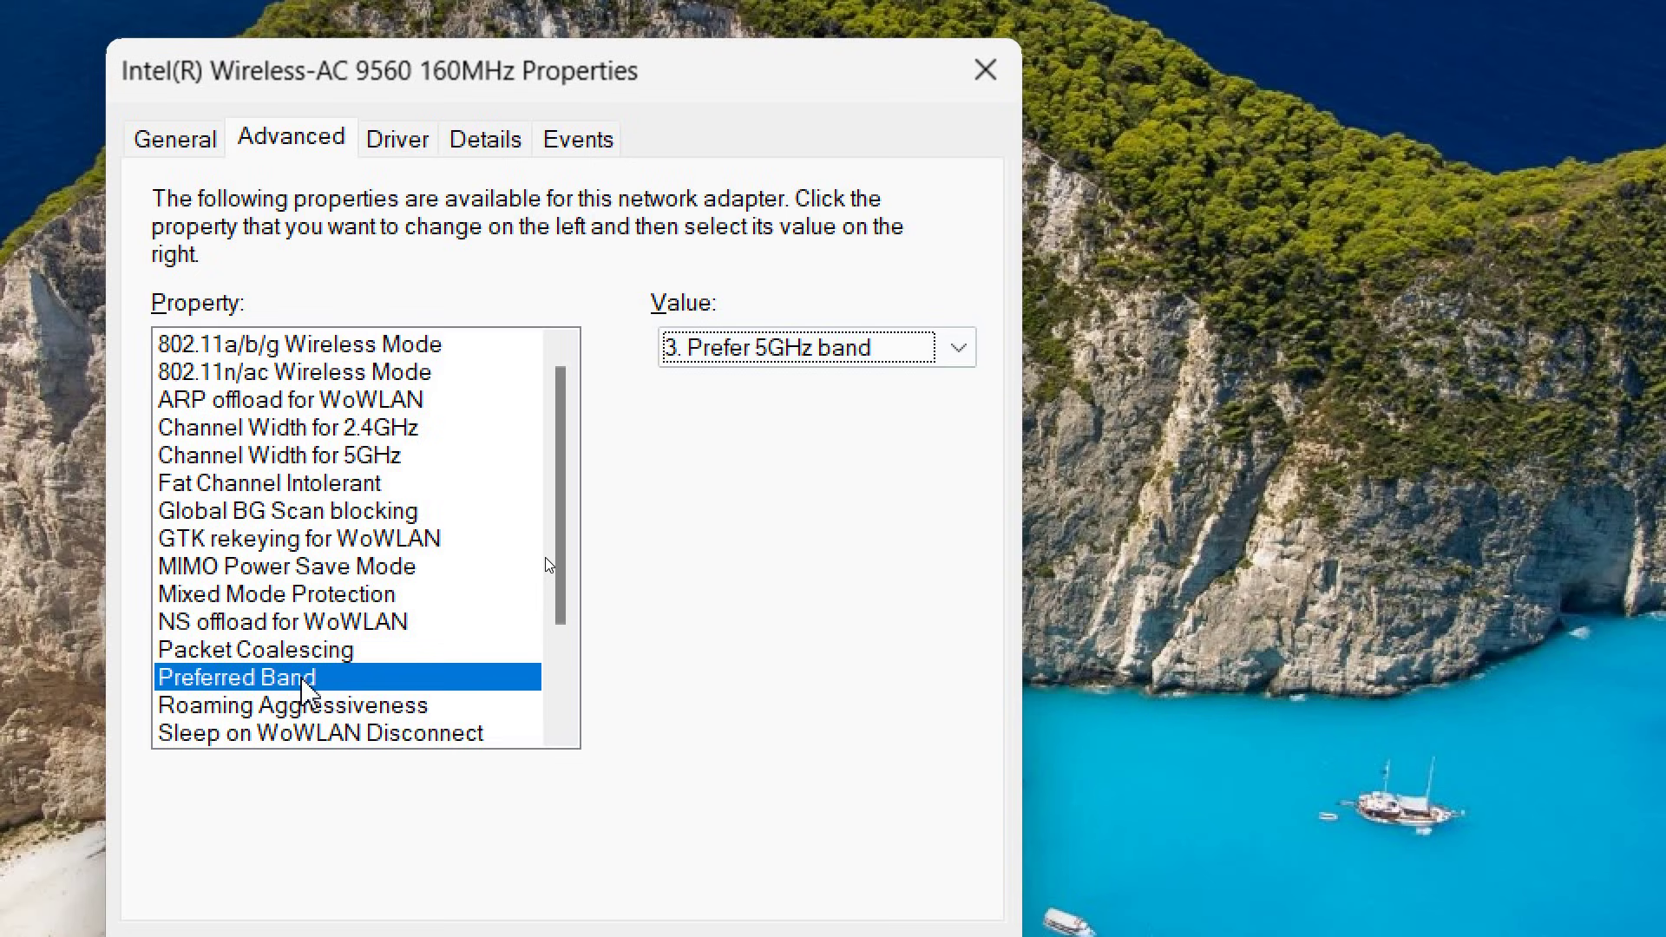
pyautogui.click(270, 708)
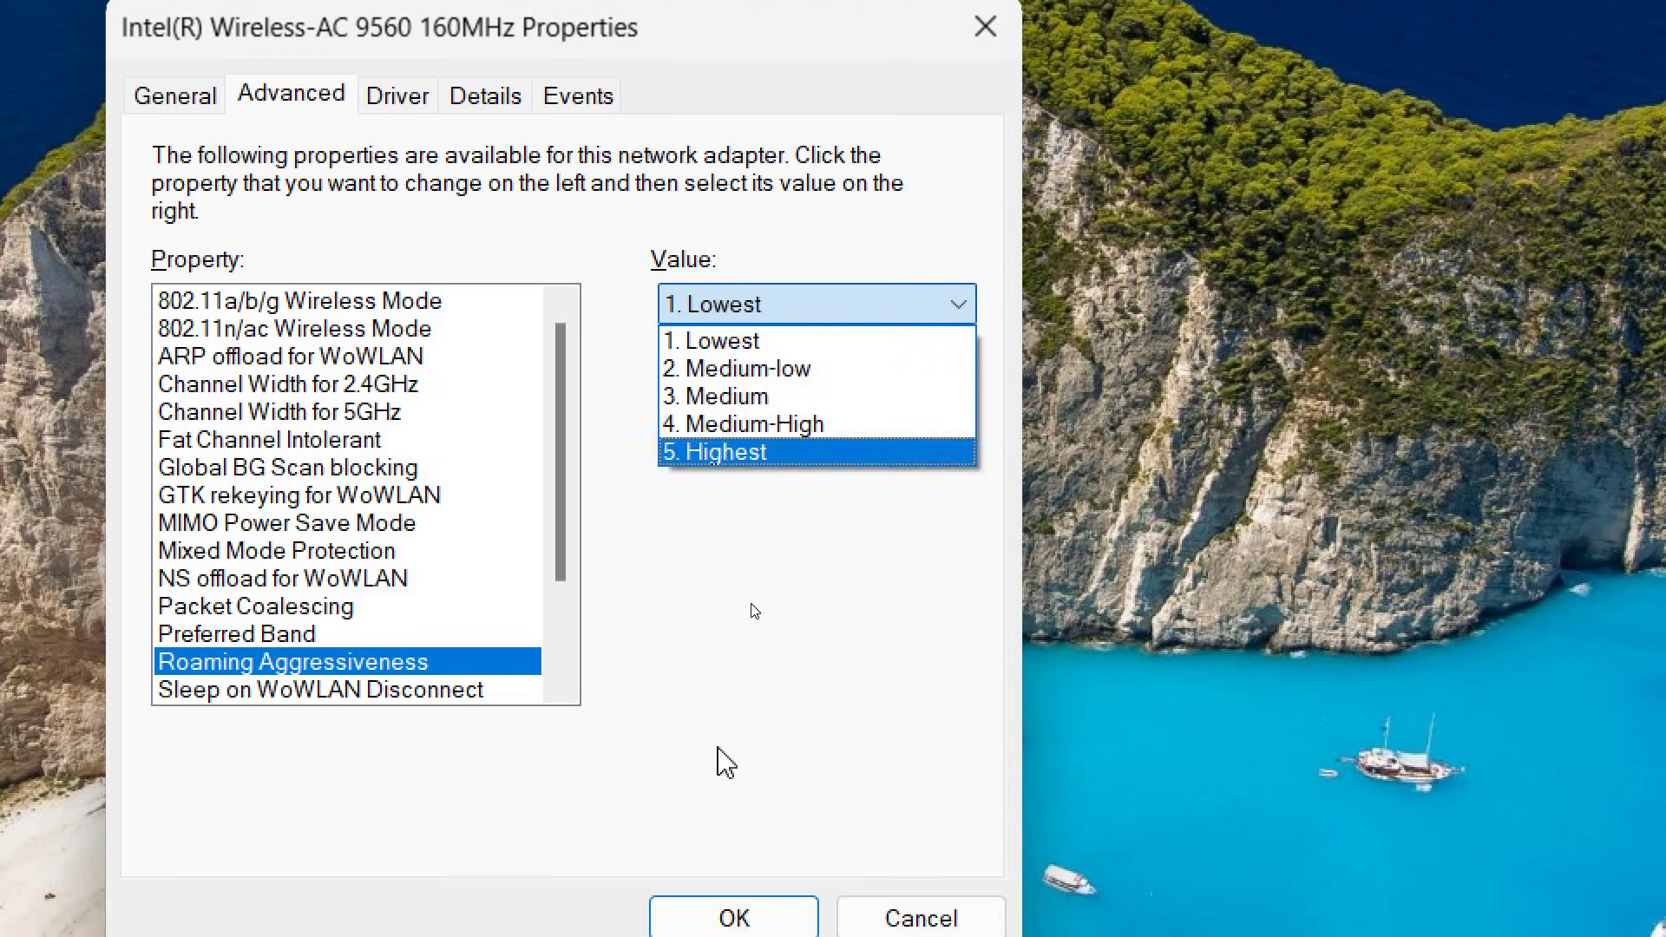
pyautogui.click(712, 791)
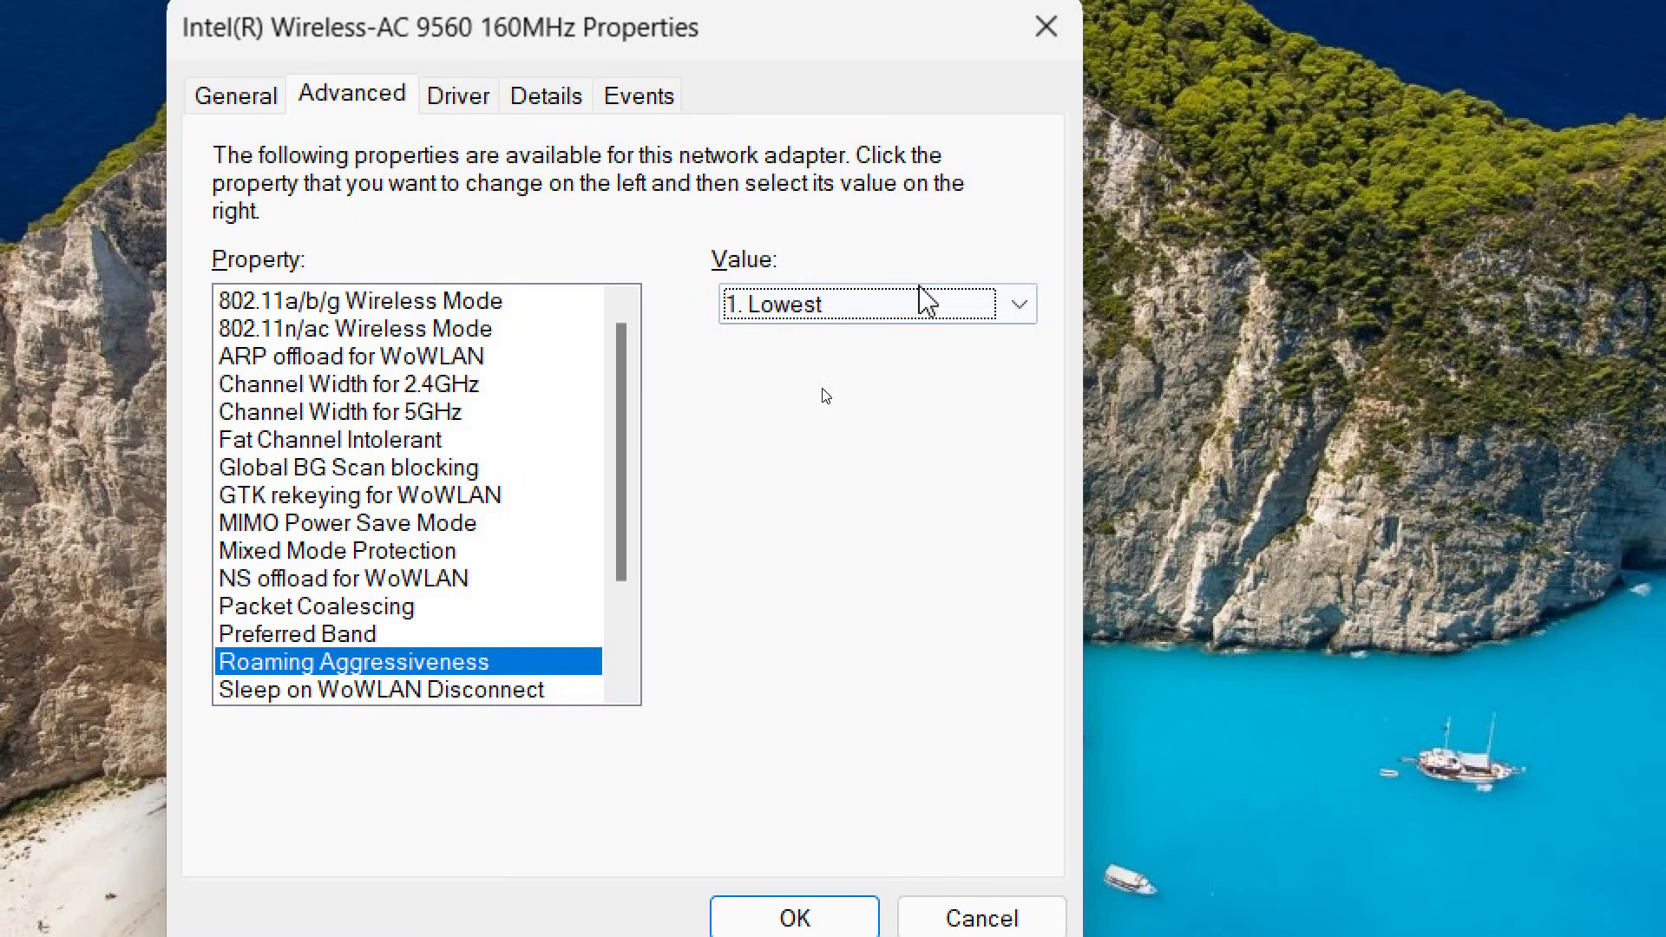
pyautogui.click(915, 310)
pyautogui.click(914, 314)
pyautogui.click(859, 312)
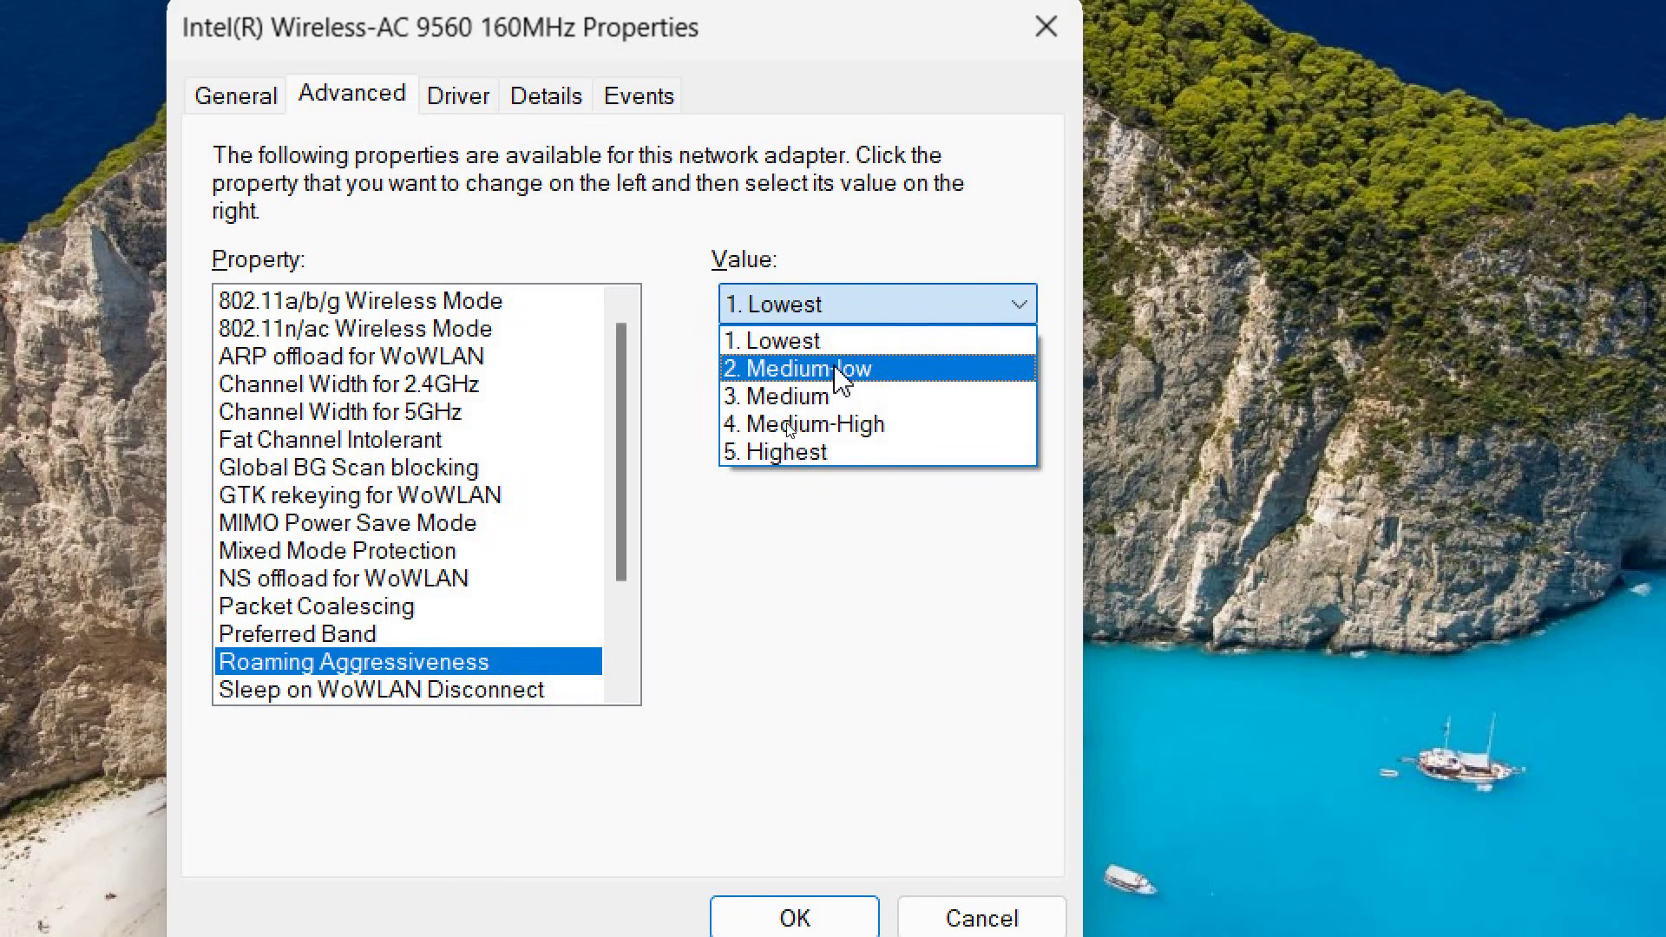
pyautogui.click(863, 334)
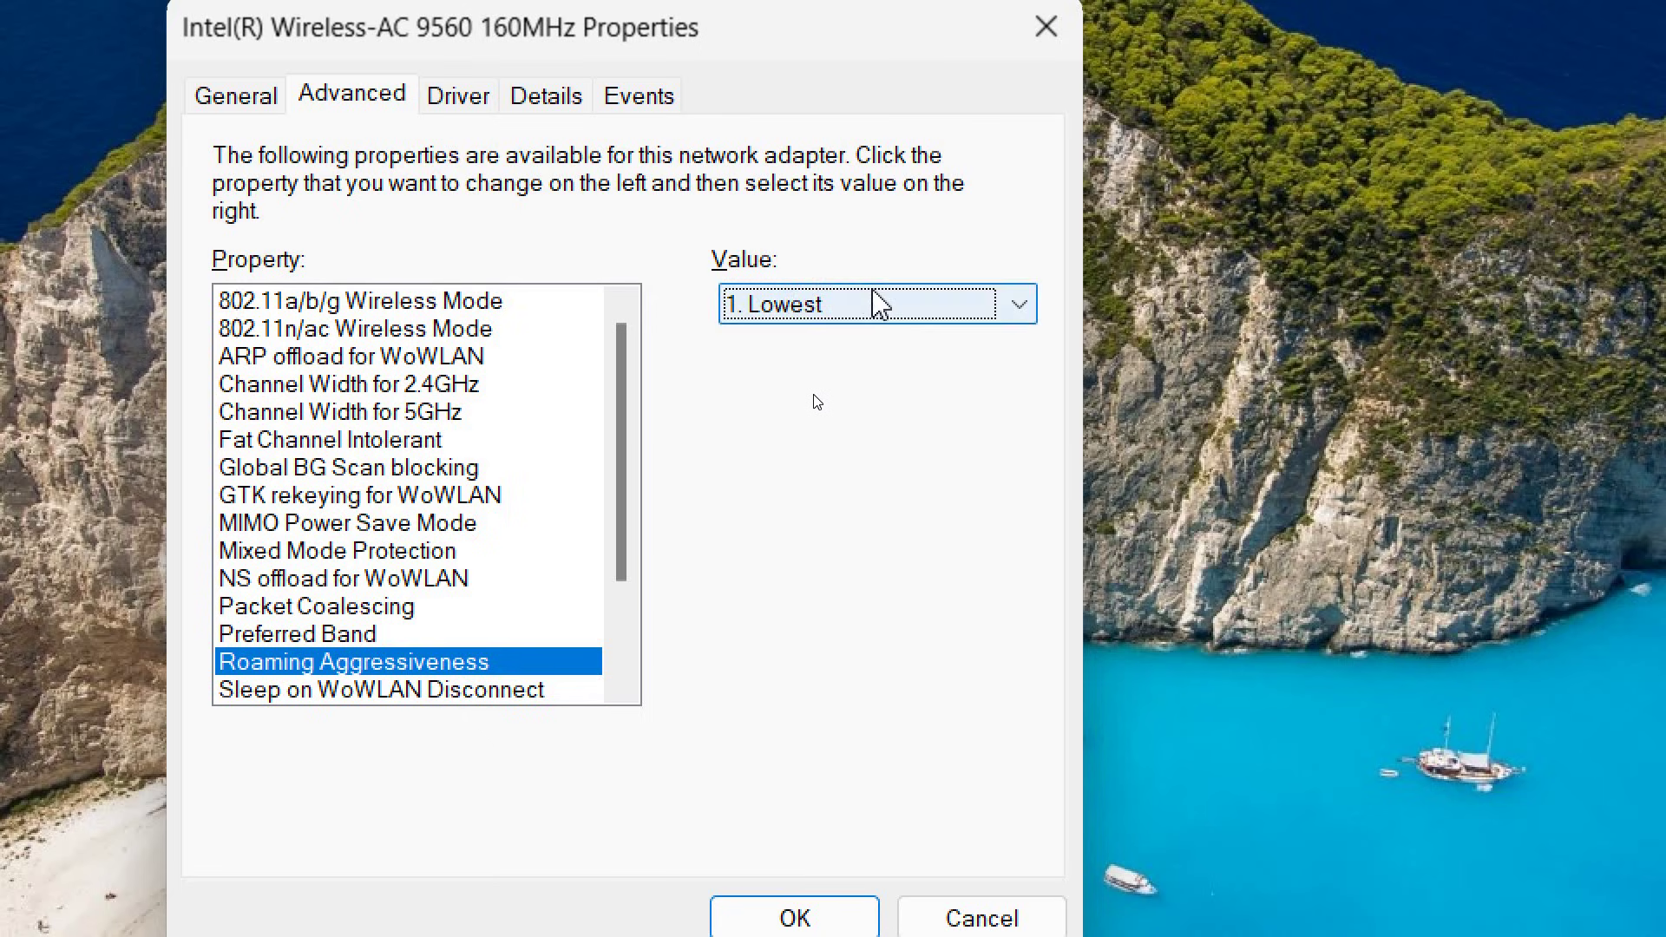
pyautogui.click(898, 308)
pyautogui.click(898, 309)
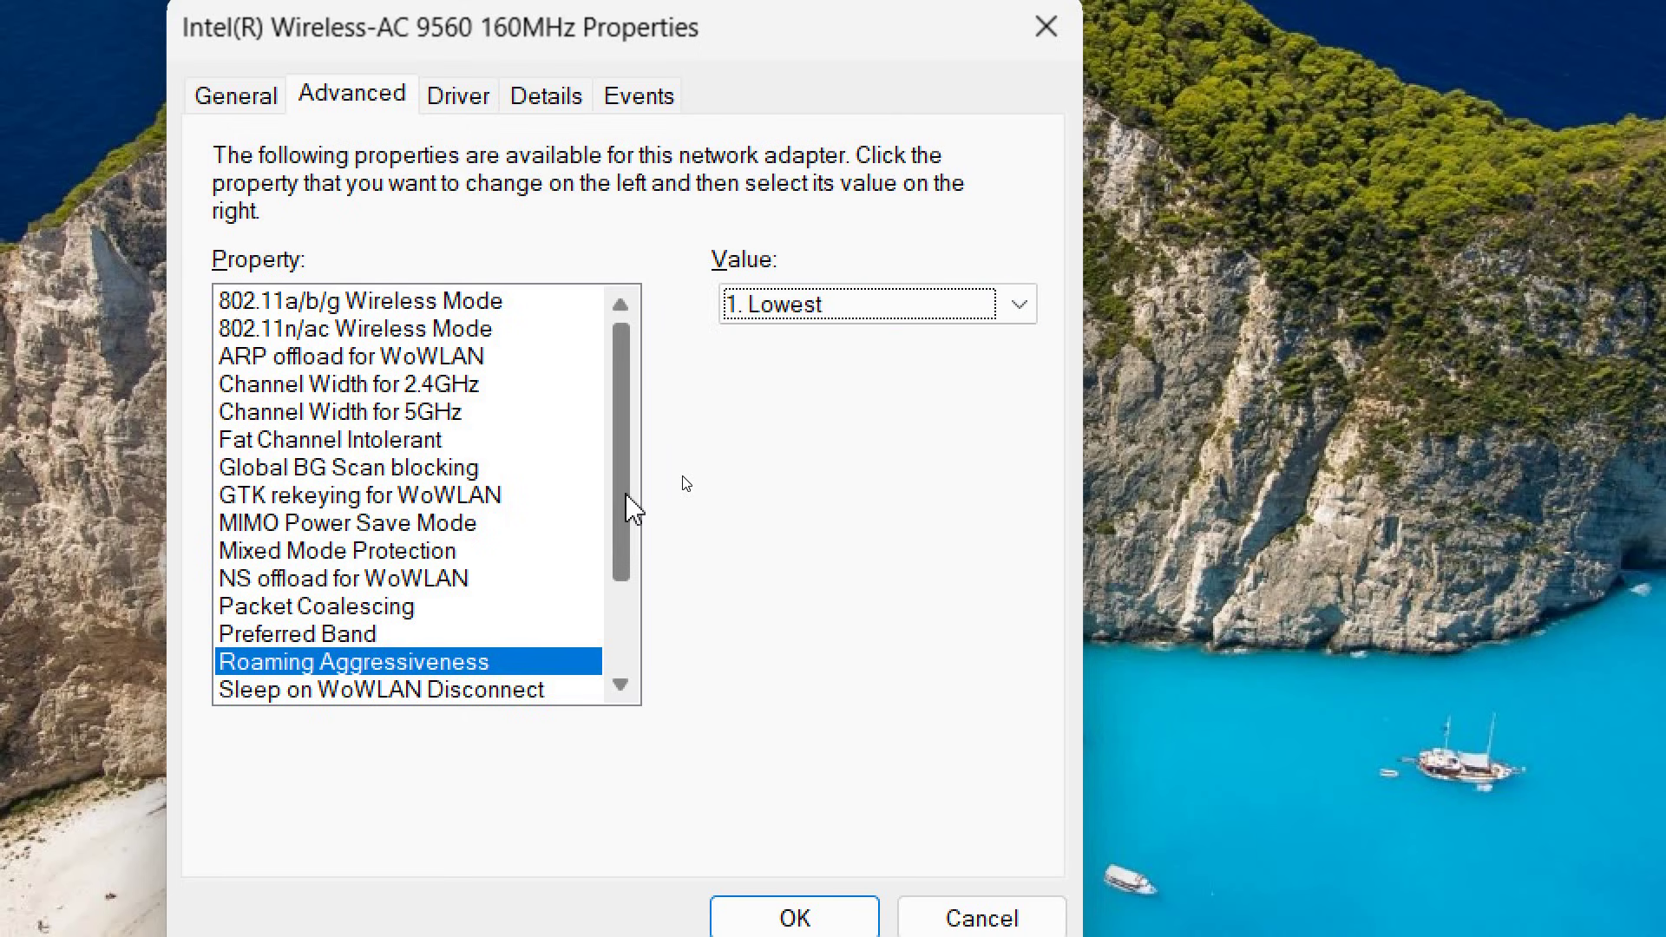
pyautogui.scroll(-1, 642, 508)
pyautogui.scroll(-2, 649, 502)
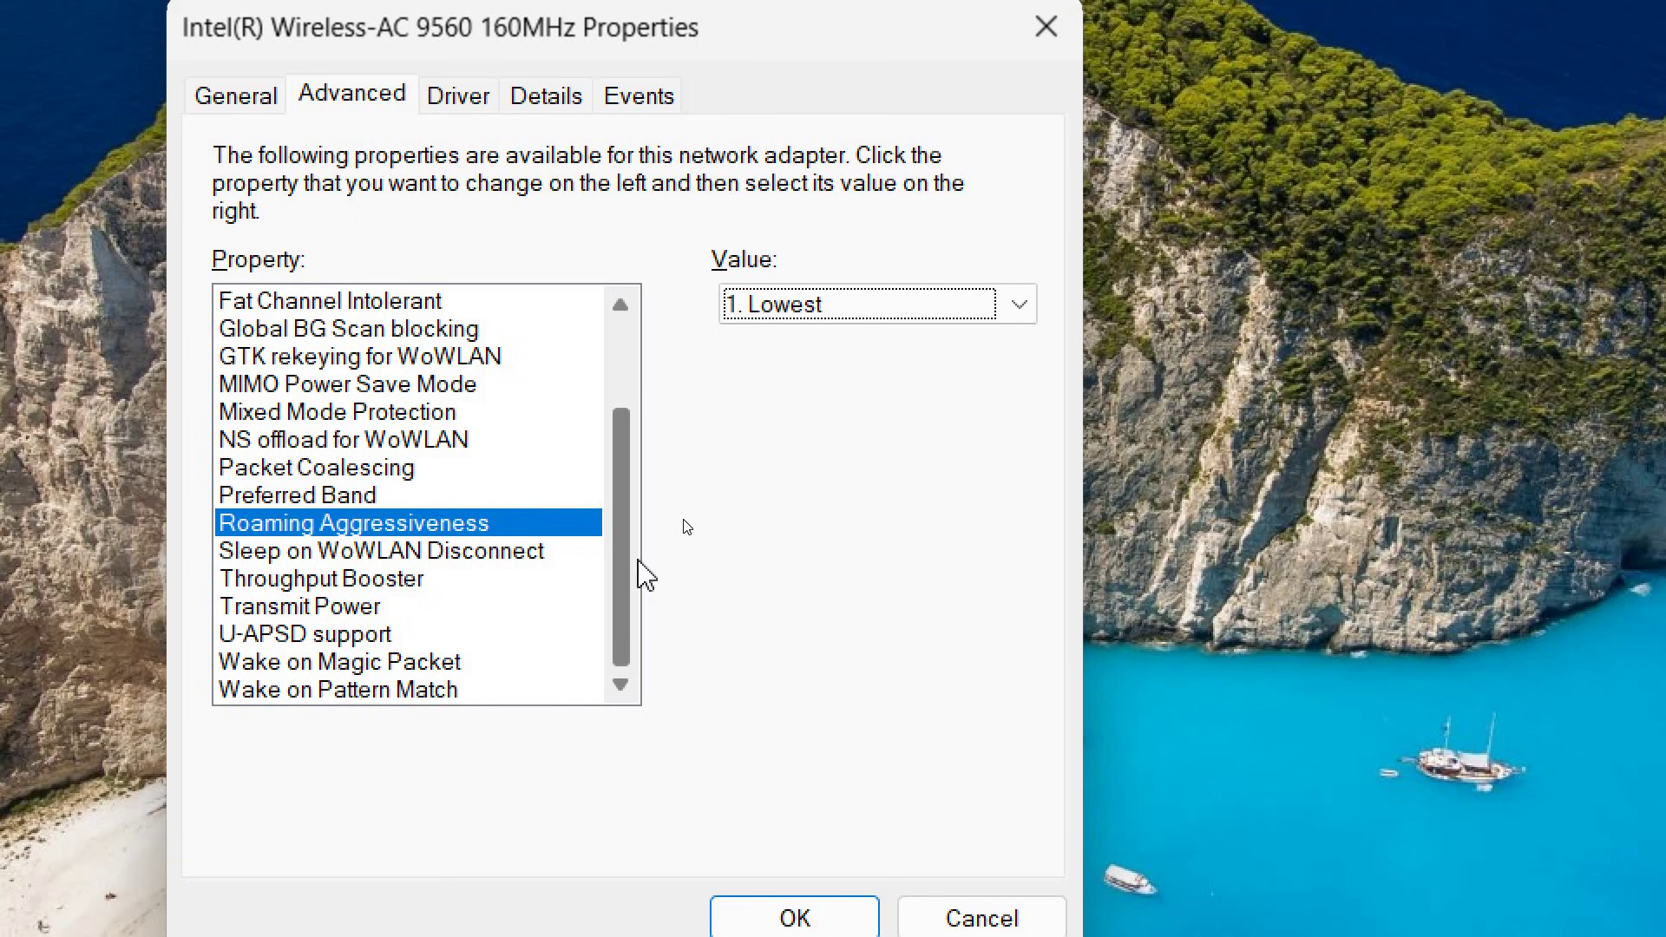
pyautogui.scroll(2, 639, 560)
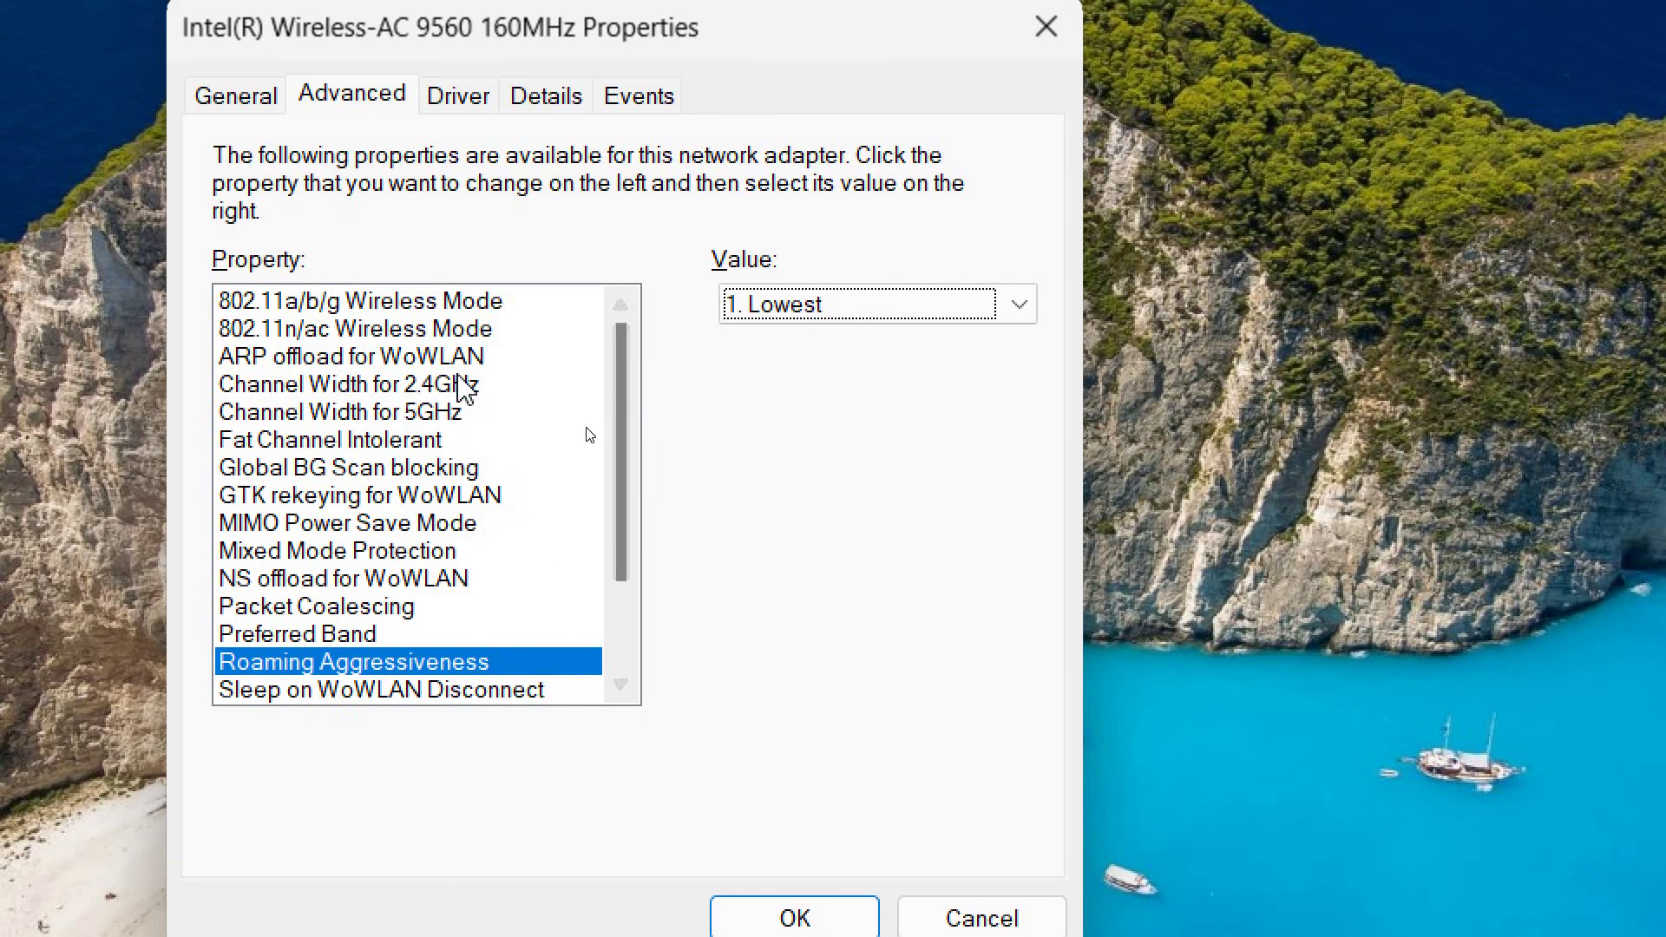
pyautogui.click(445, 385)
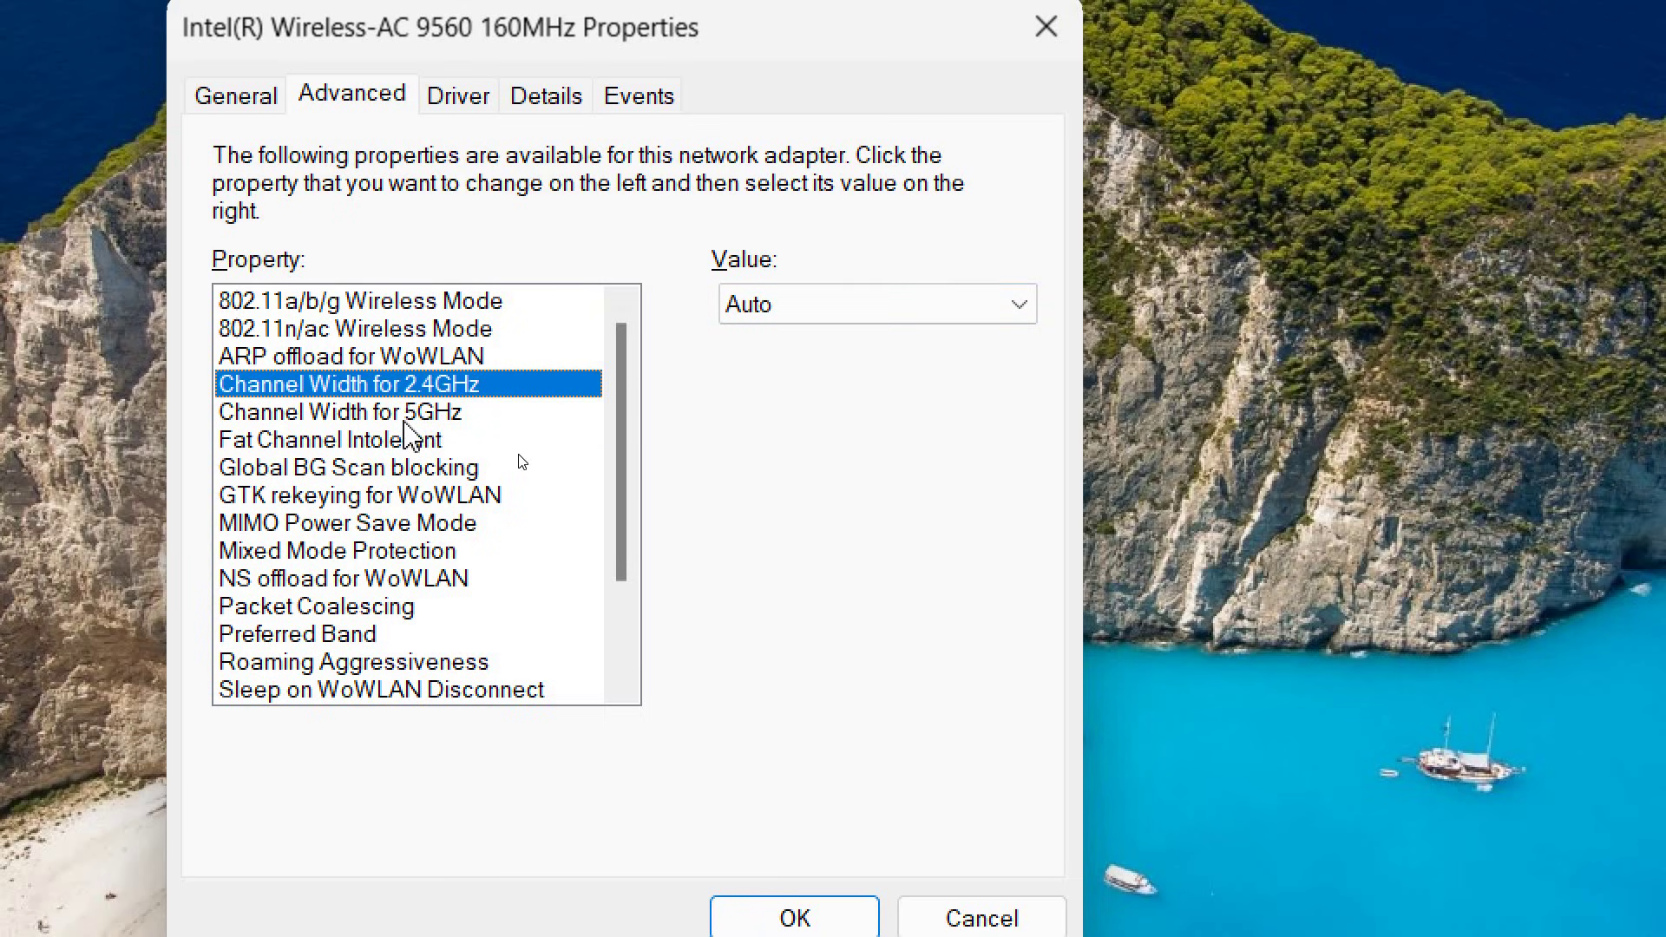
pyautogui.click(301, 423)
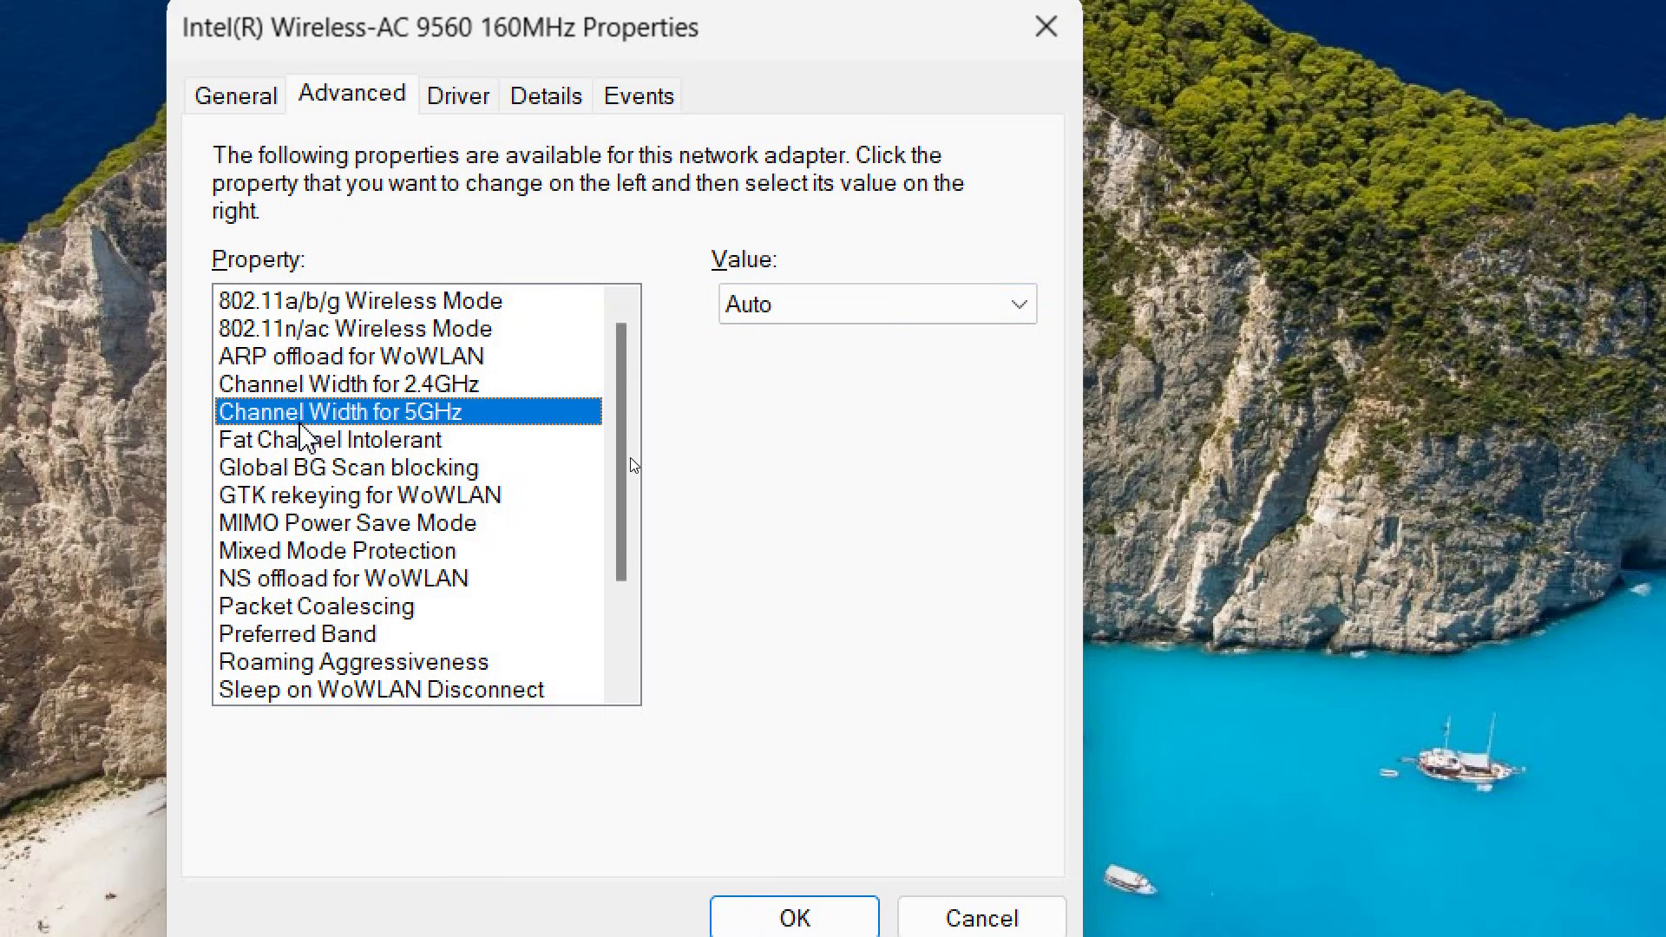
pyautogui.click(805, 310)
pyautogui.click(807, 330)
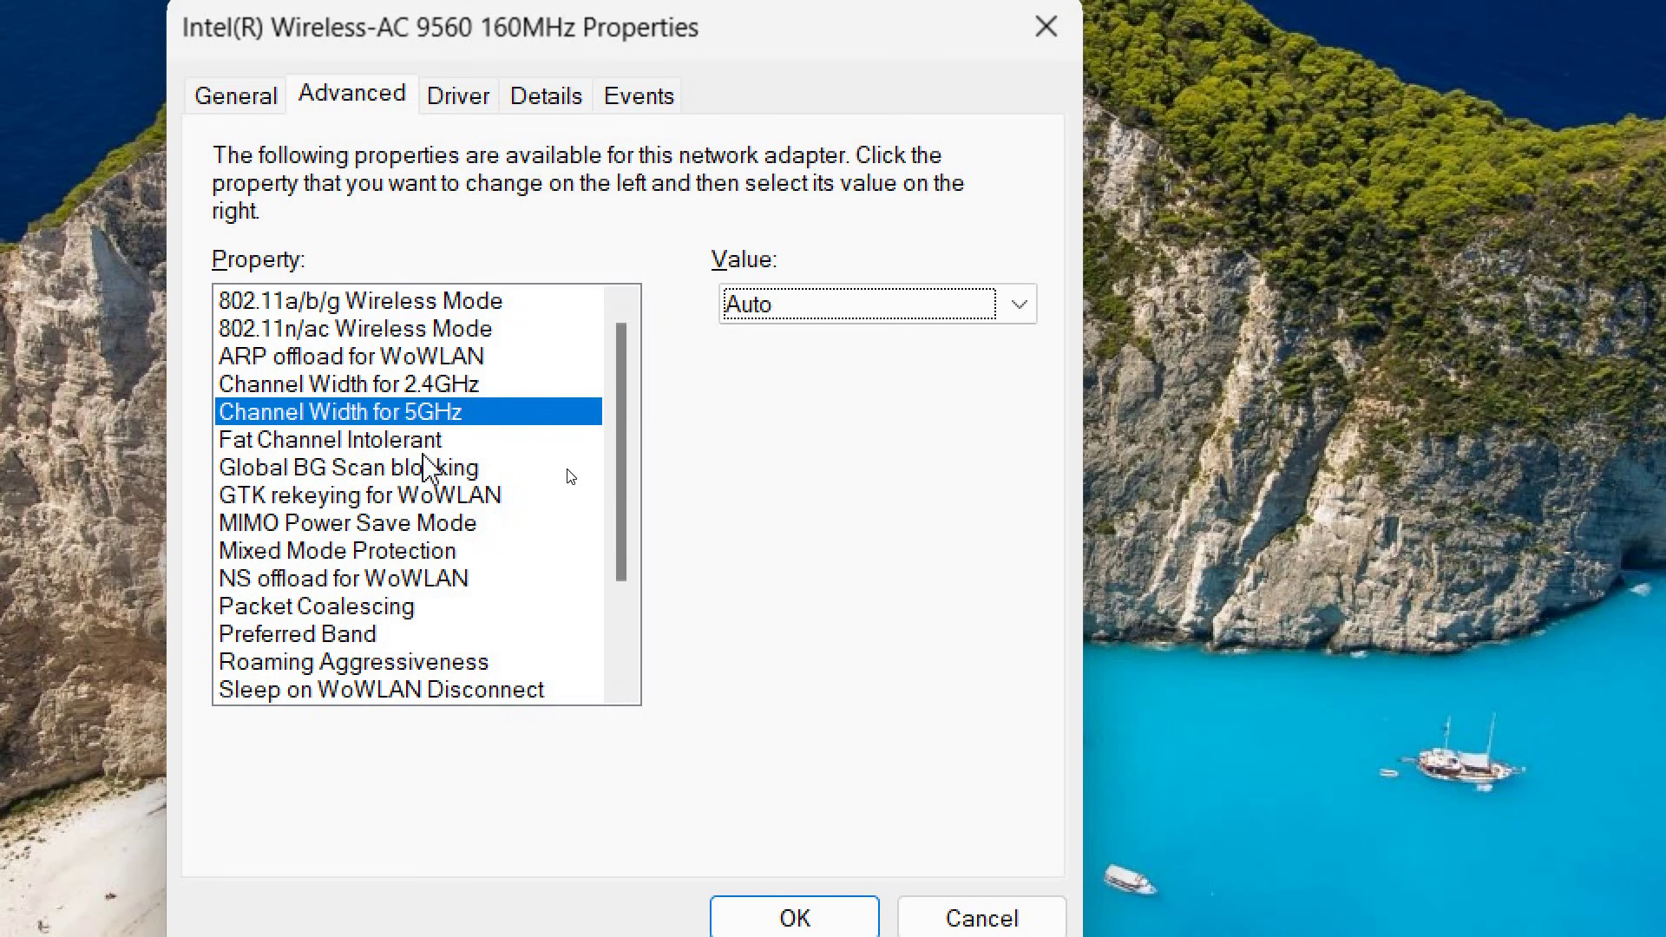
pyautogui.click(377, 444)
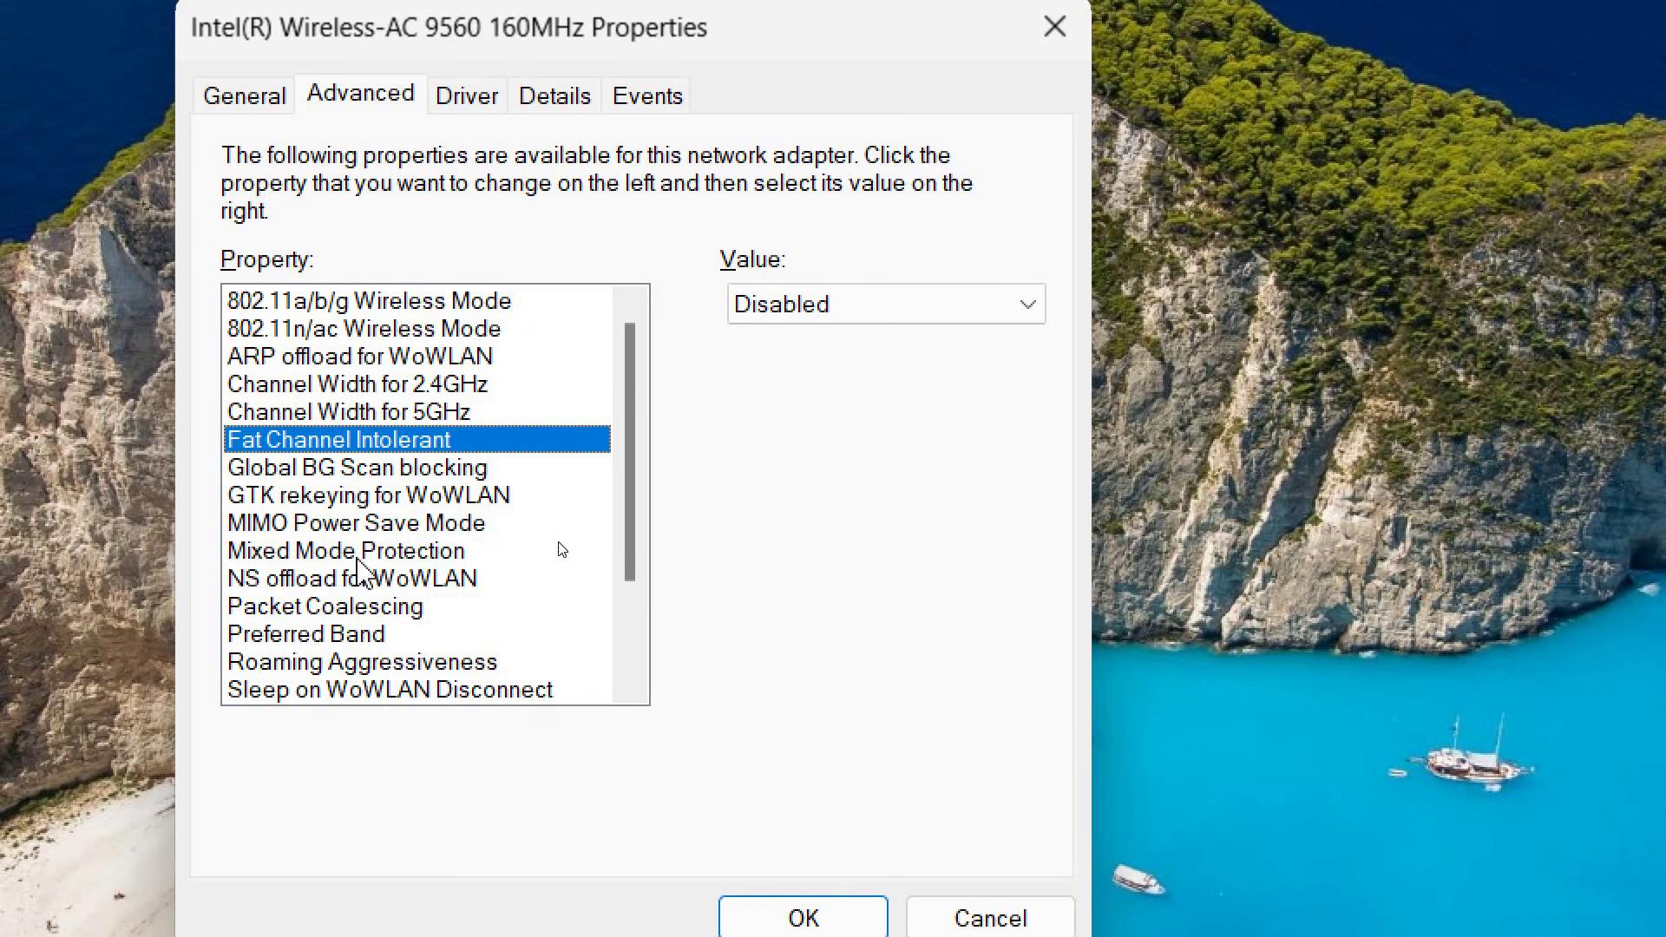
# Step: Recheck Prefer 5GHz band and 1. Lowest roaming, then save and close the adapter properties
pyautogui.click(399, 633)
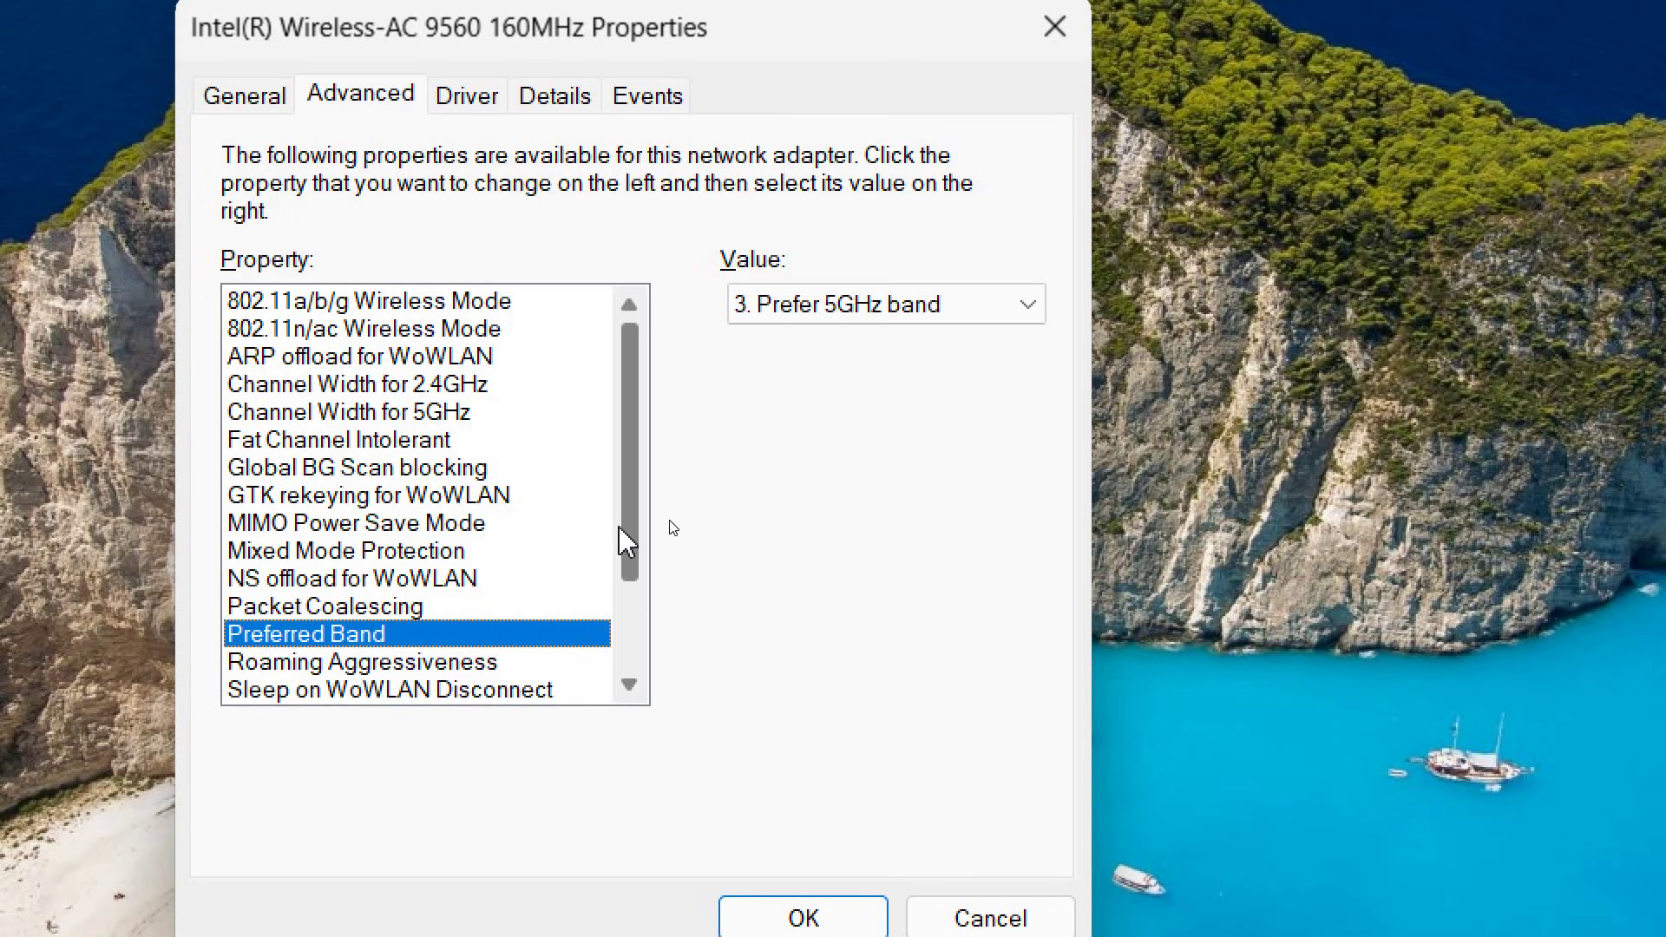
pyautogui.moveTo(625, 539); pyautogui.dragTo(630, 626)
pyautogui.click(390, 530)
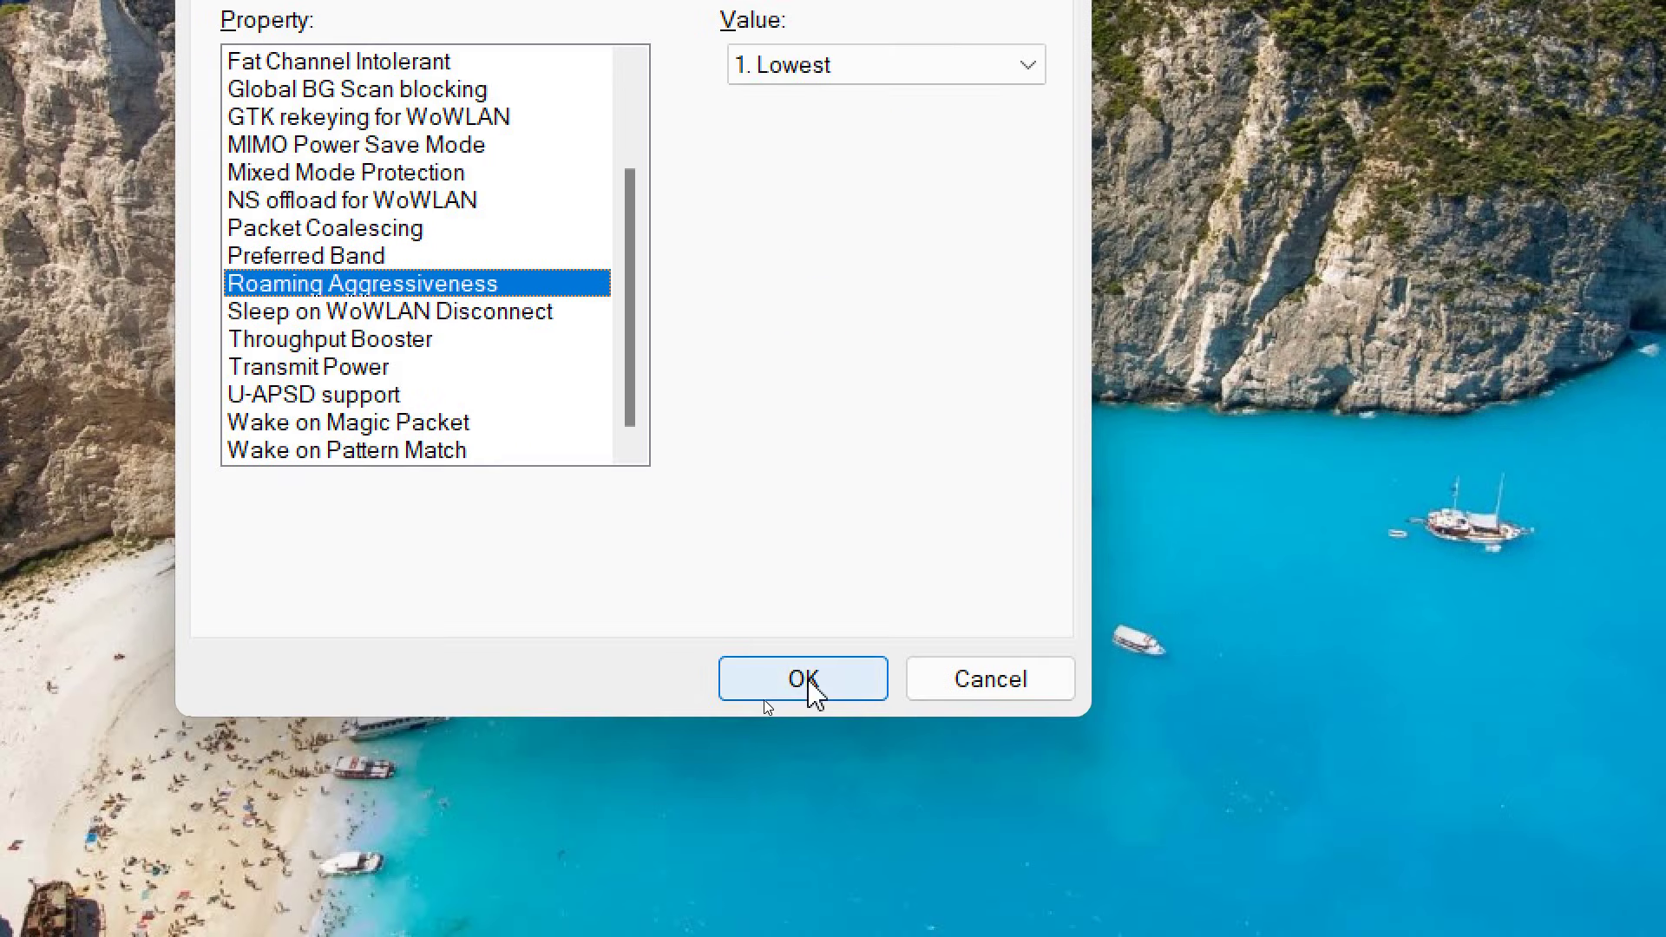
pyautogui.click(808, 681)
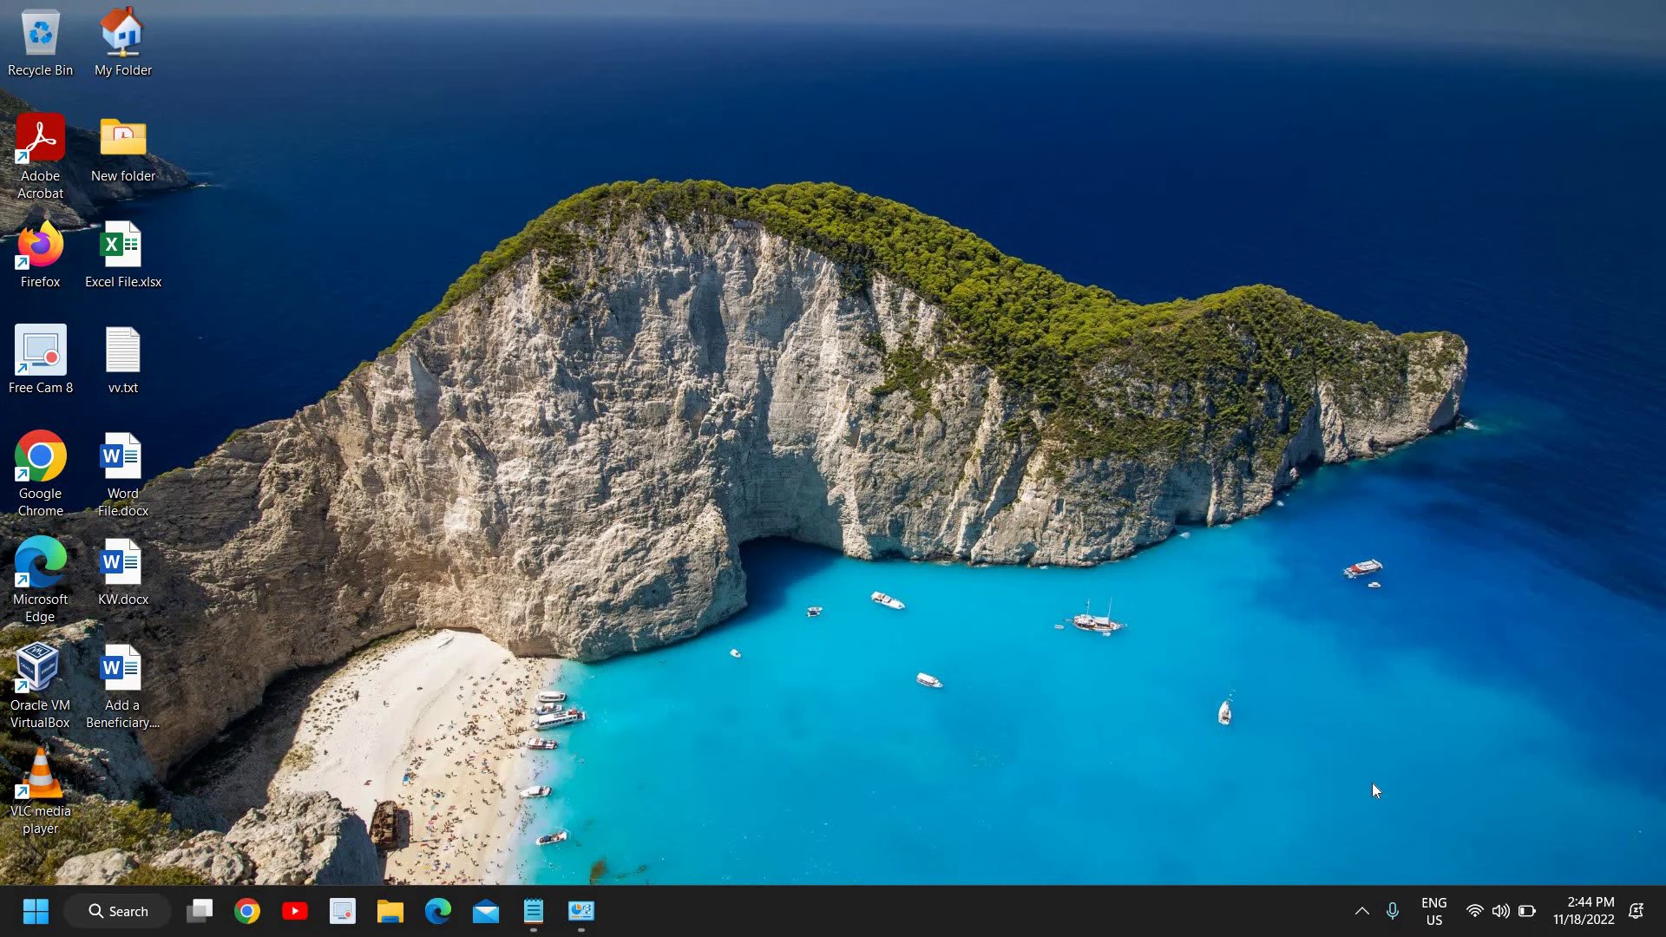
pyautogui.click(1477, 918)
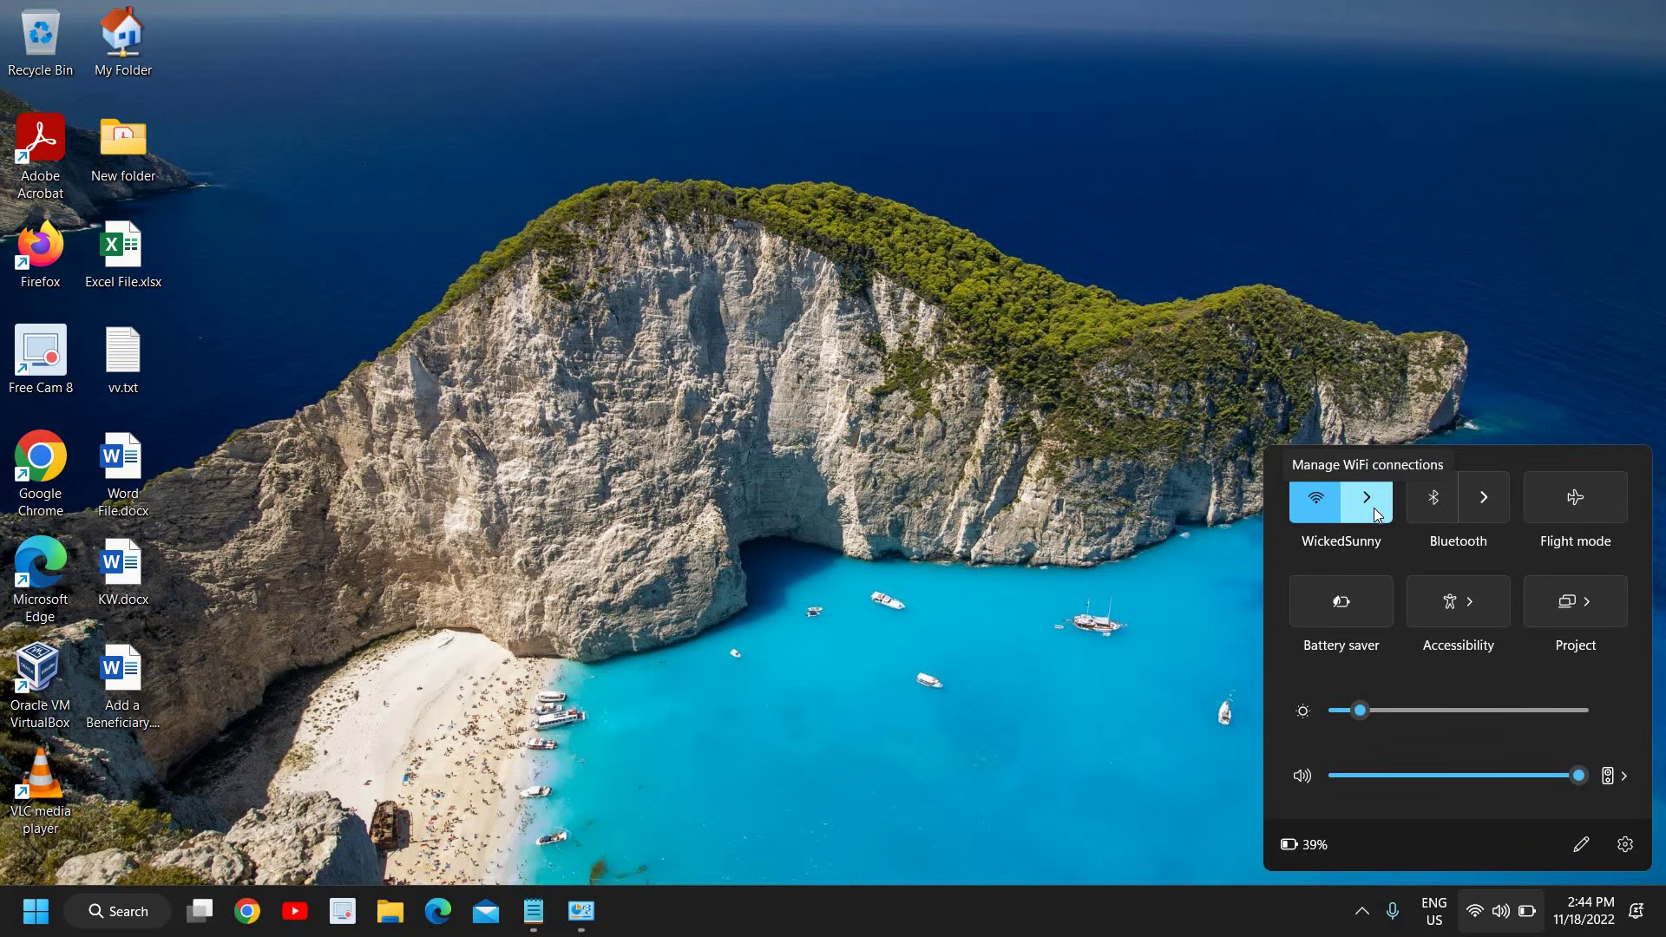
pyautogui.click(1368, 500)
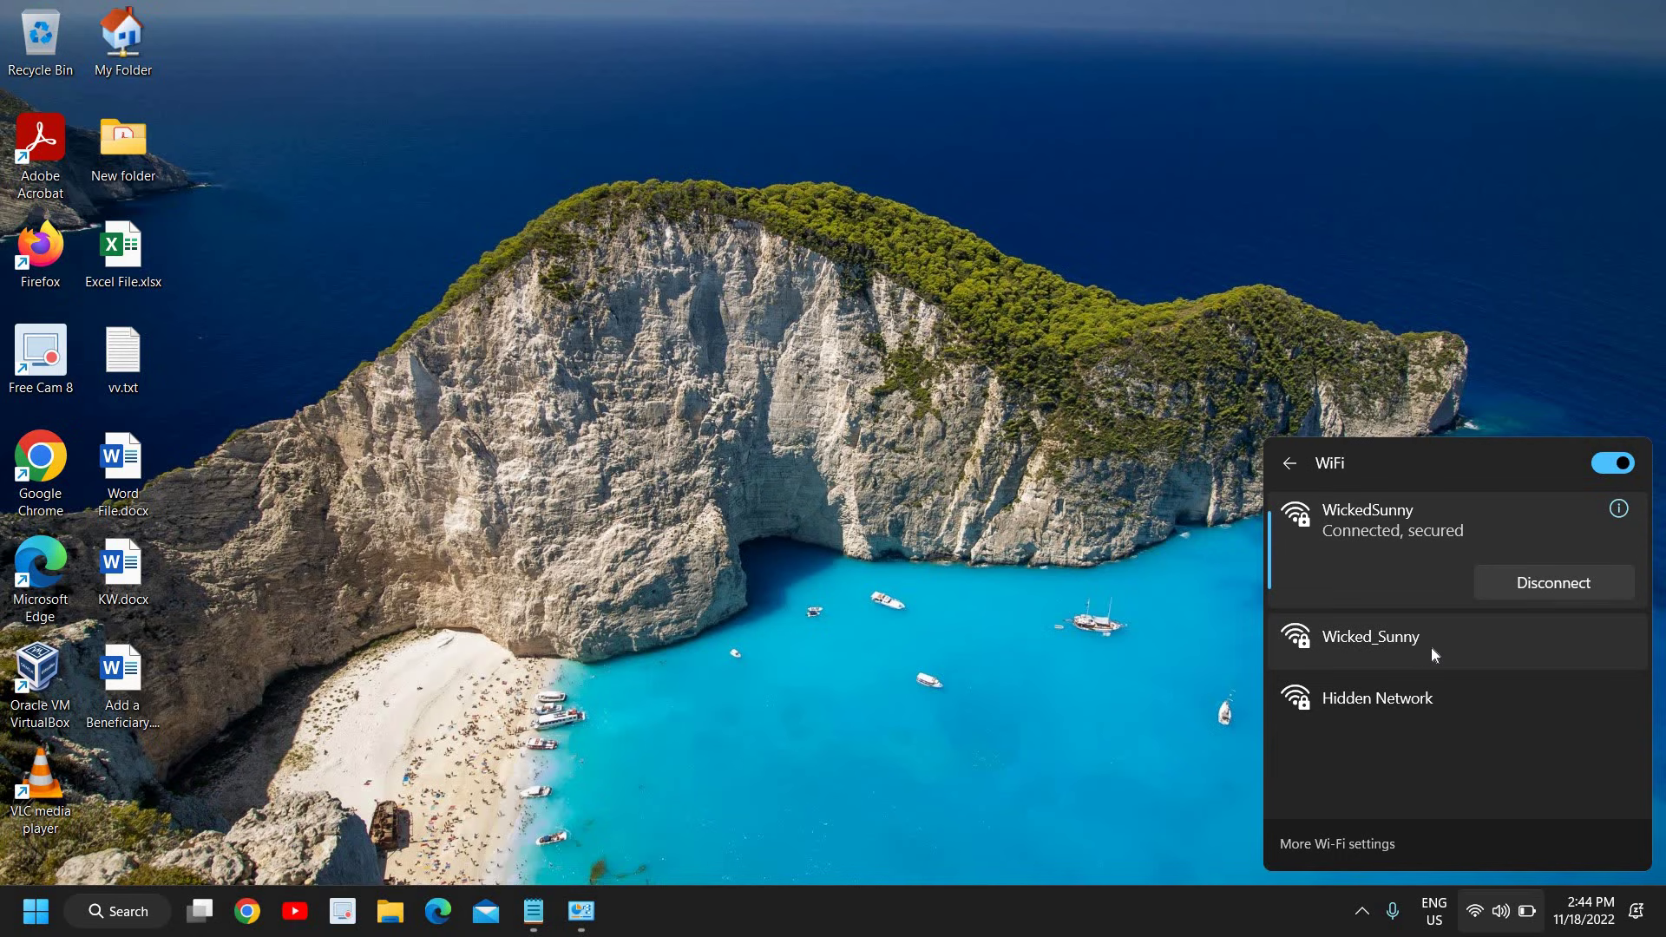
pyautogui.click(1099, 657)
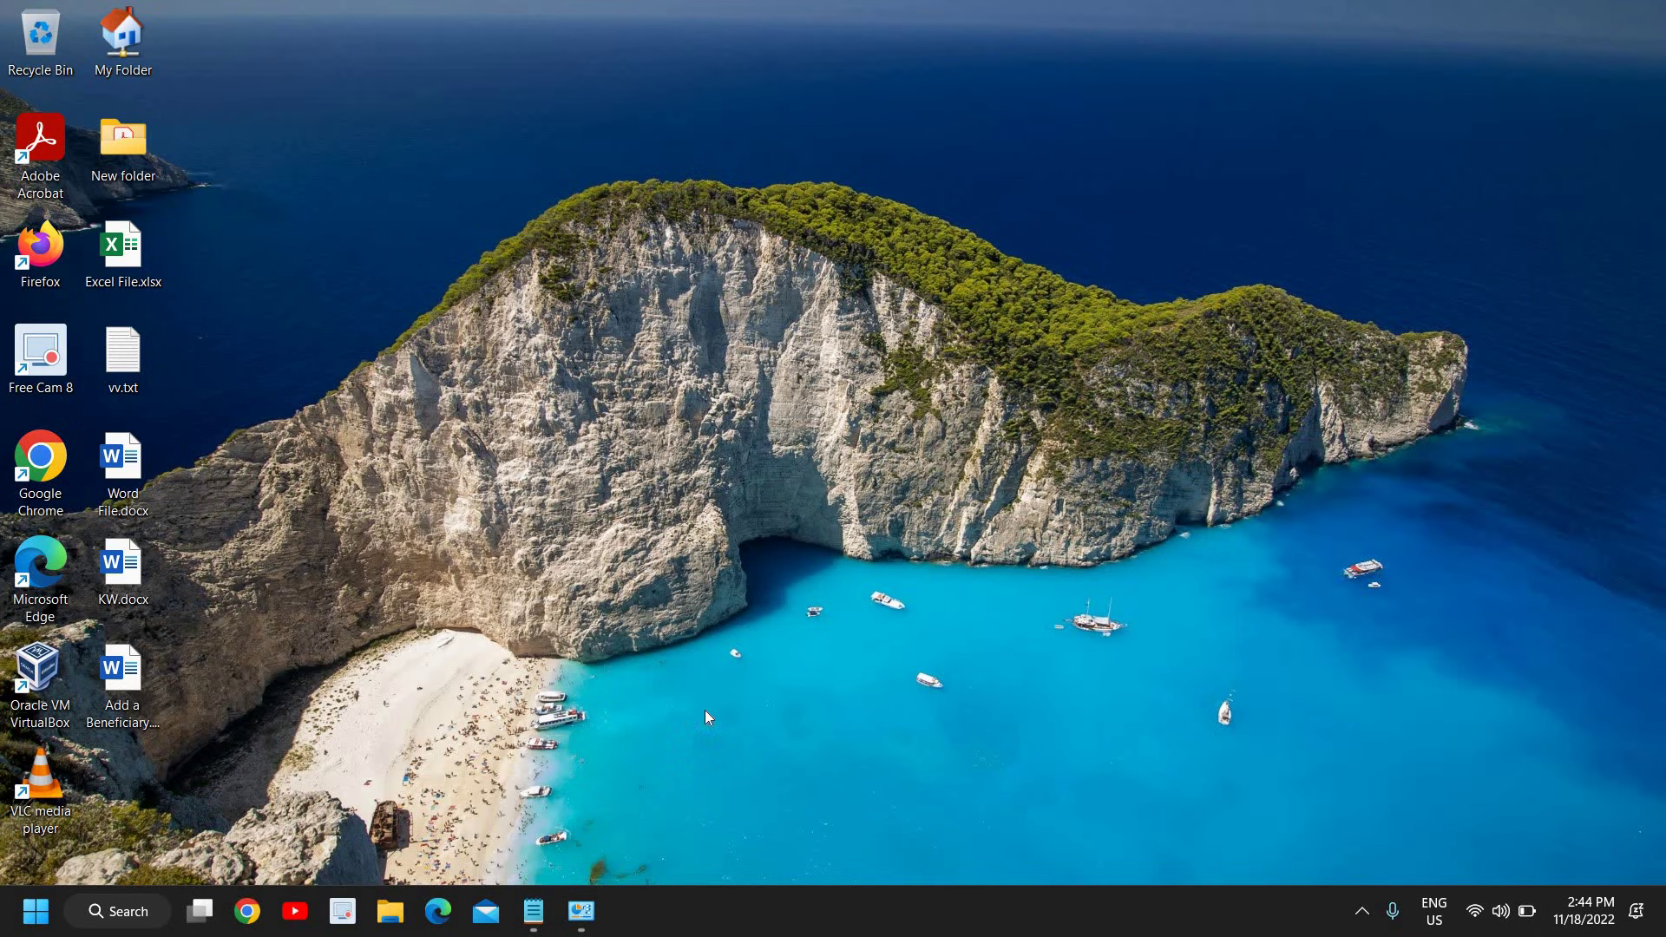